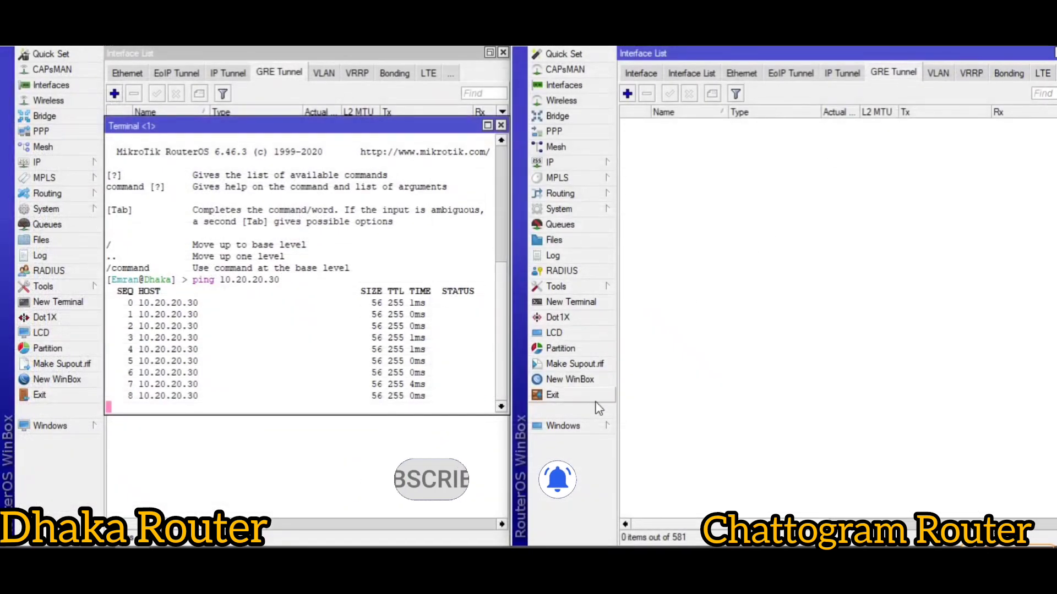
Ping the Dhaka LAN server at 10.20.20.30 from a new terminal on the Chattogram router.
{"action": "left_click", "coordinate": [571, 301]}
{"action": "type", "text": "p"}
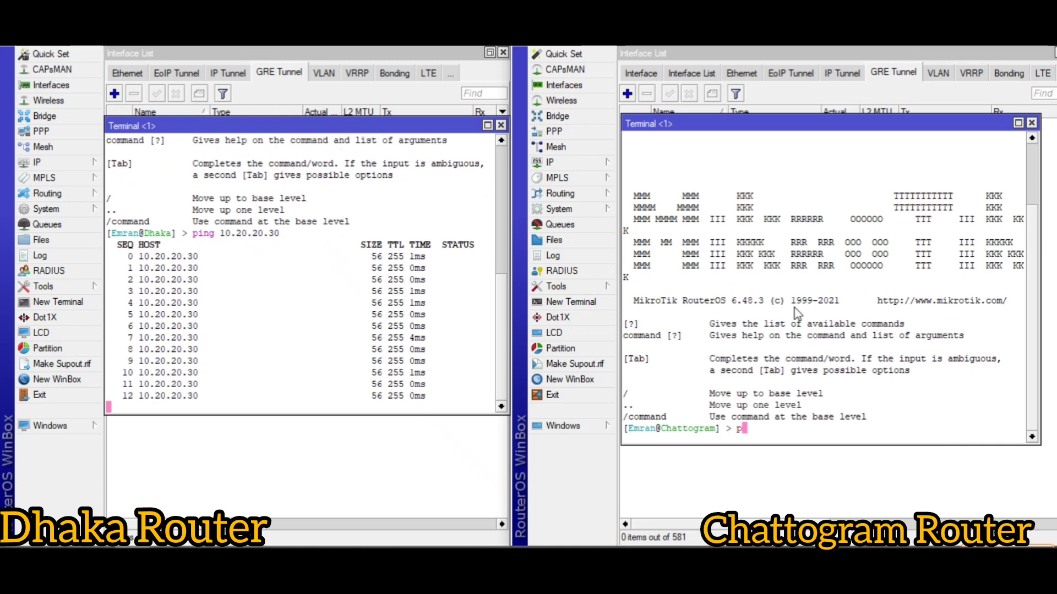
{"action": "type", "text": "ing"}
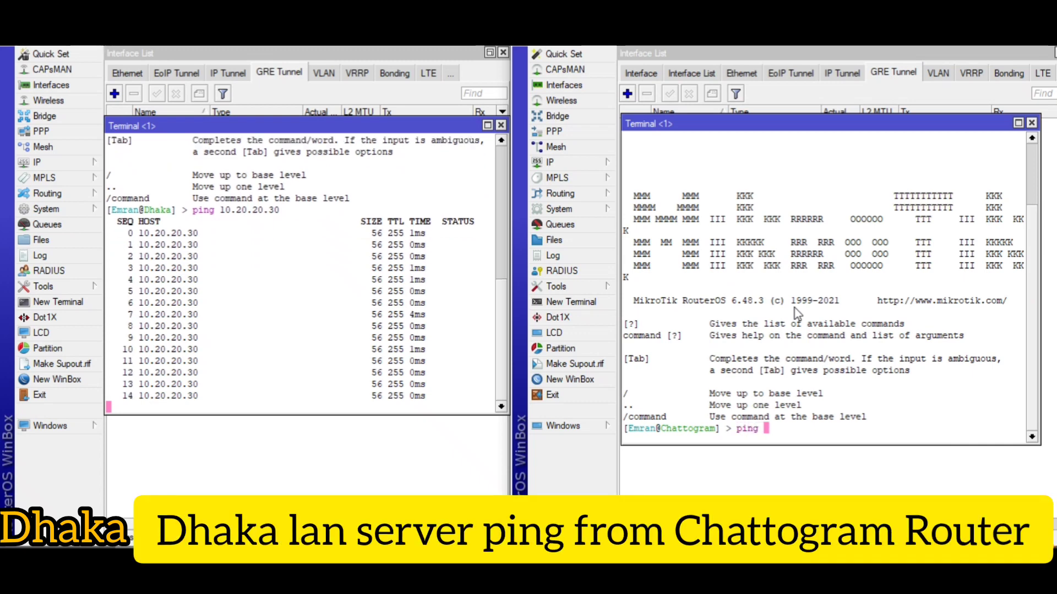
{"action": "type", "text": " 10.20.20"}
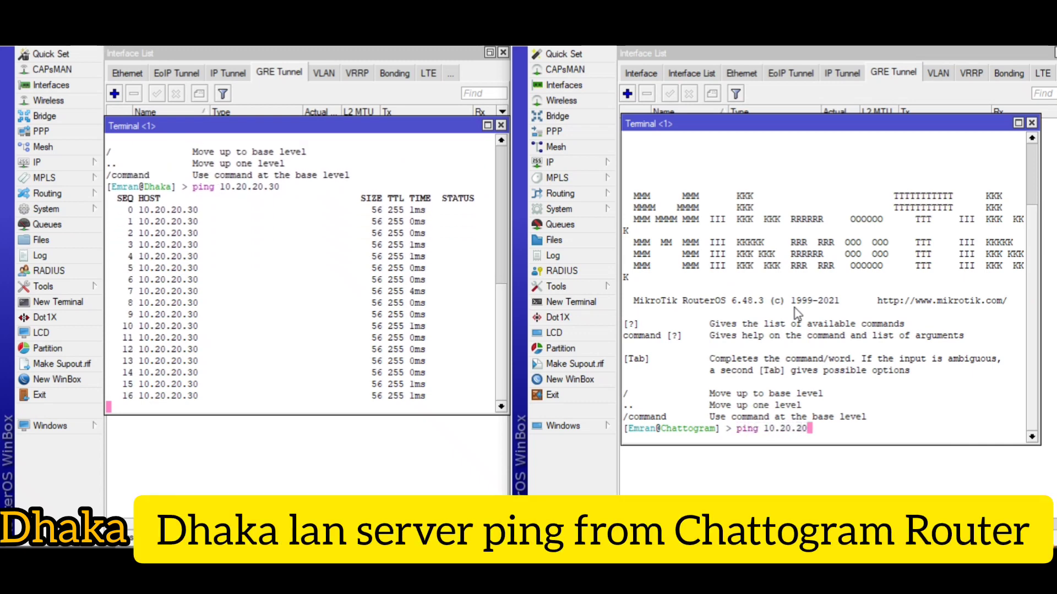
{"action": "type", "text": ".30"}
{"action": "key", "text": "Return"}
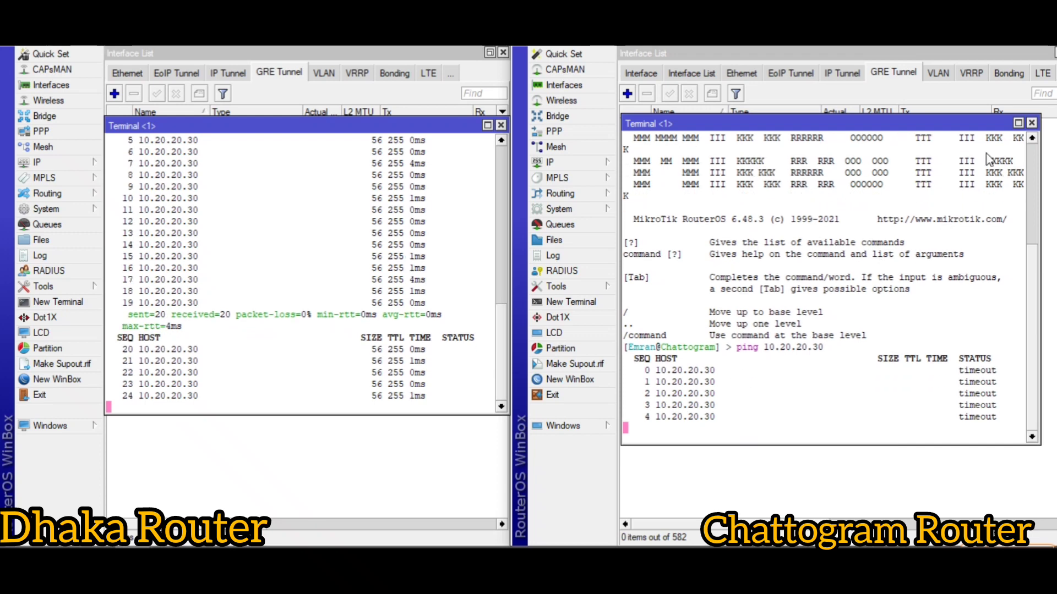
{"action": "left_click", "coordinate": [591, 304]}
{"action": "left_click_drag", "start_coordinate": [835, 137], "coordinate": [862, 108]}
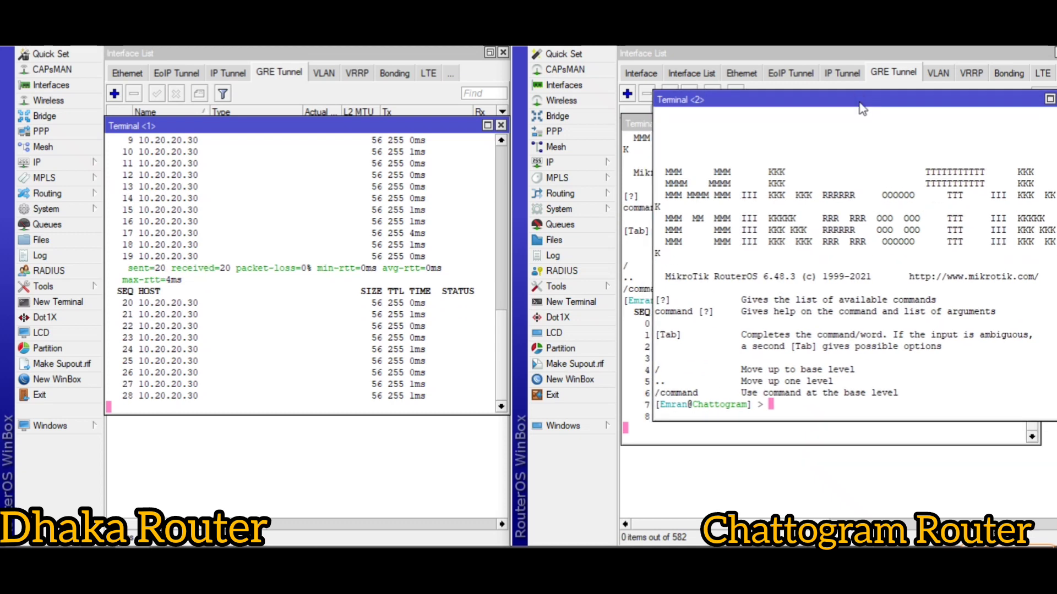
{"action": "type", "text": "ping"}
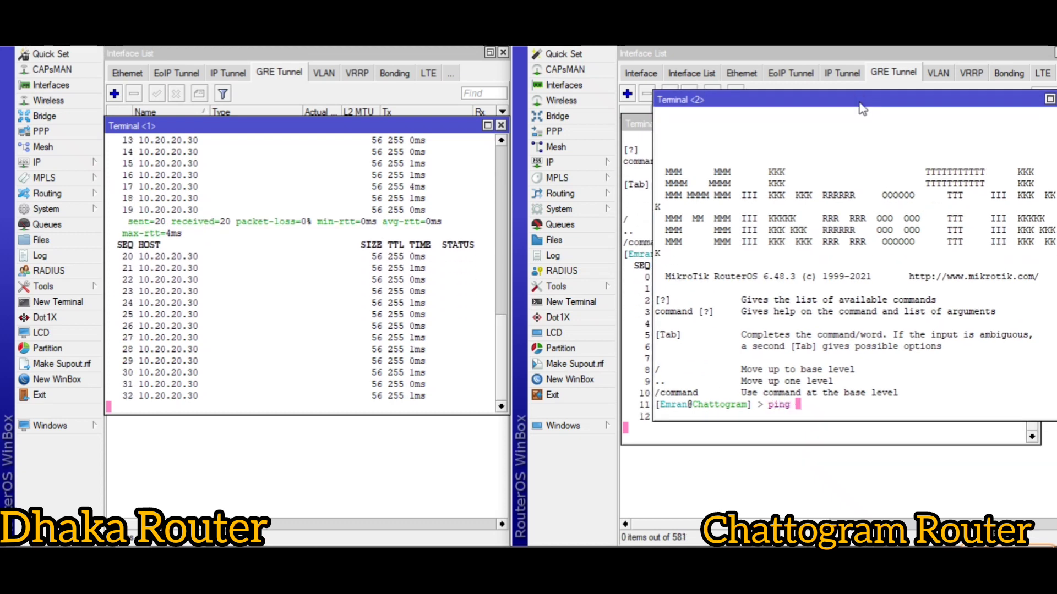
{"action": "left_click", "coordinate": [1049, 99]}
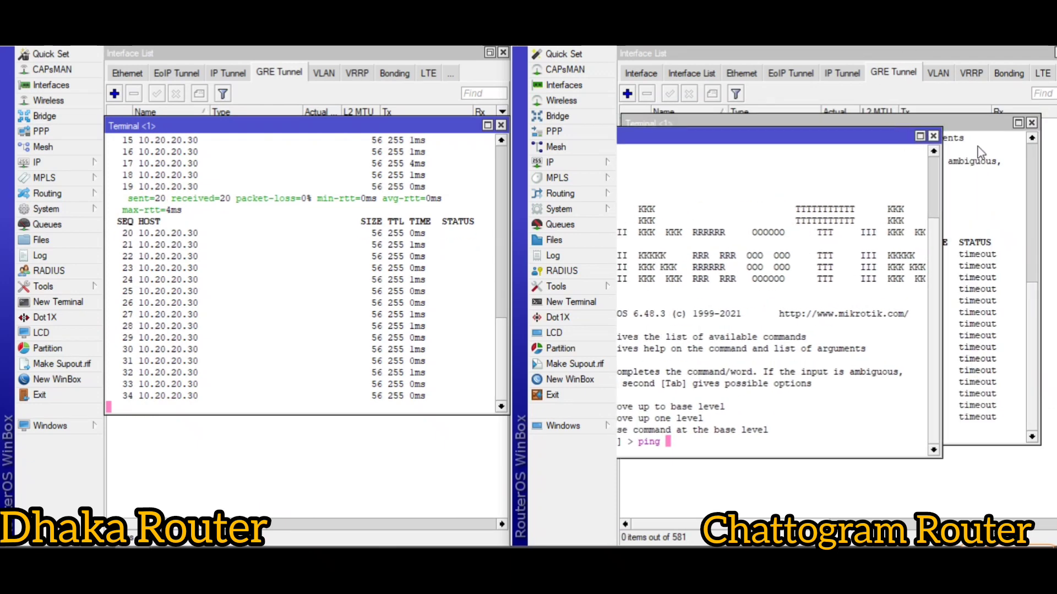
{"action": "left_click", "coordinate": [933, 136]}
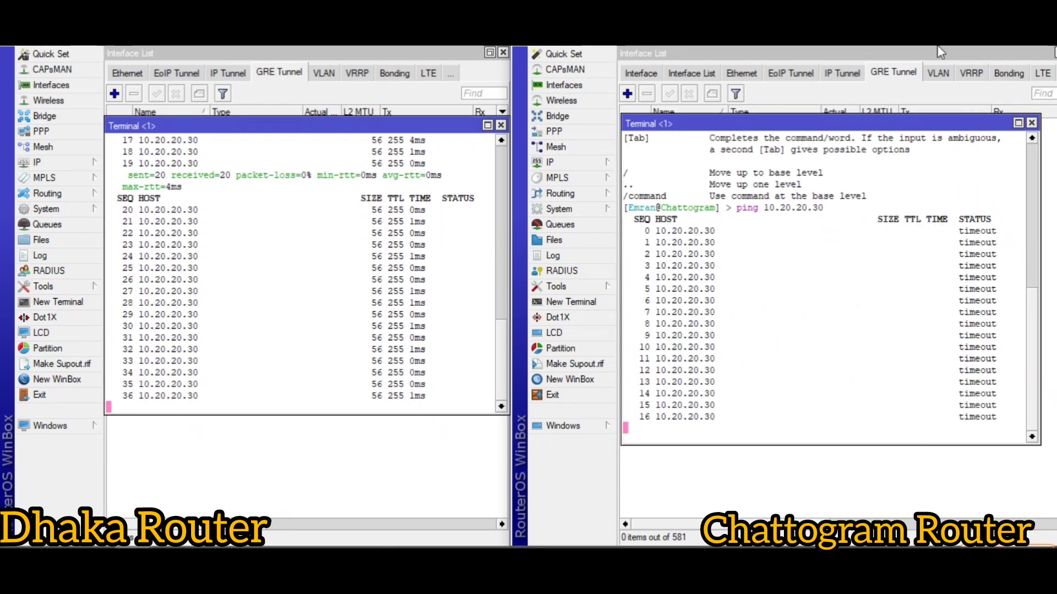
Start a new GRE tunnel interface on the Chattogram router and name it to>Dhaka.
{"action": "left_click", "coordinate": [999, 95]}
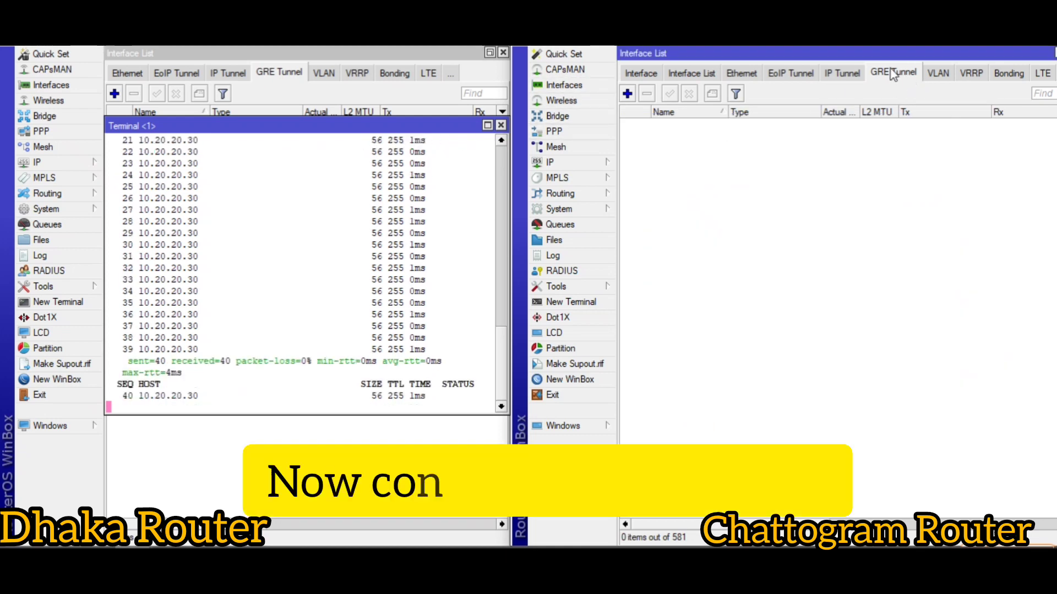
{"action": "left_click_drag", "start_coordinate": [319, 128], "coordinate": [312, 219]}
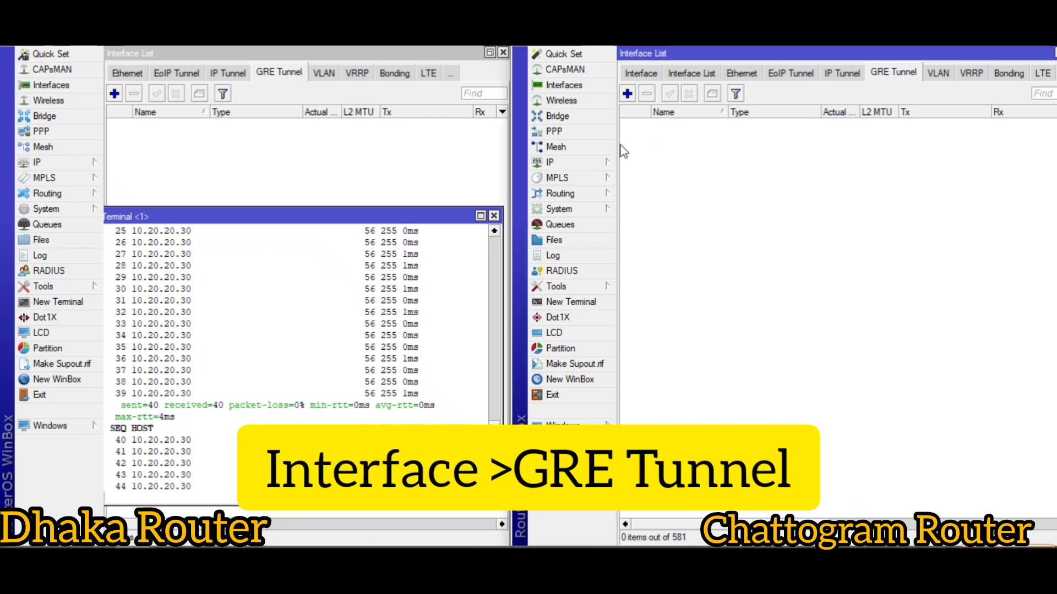
{"action": "left_click", "coordinate": [626, 94]}
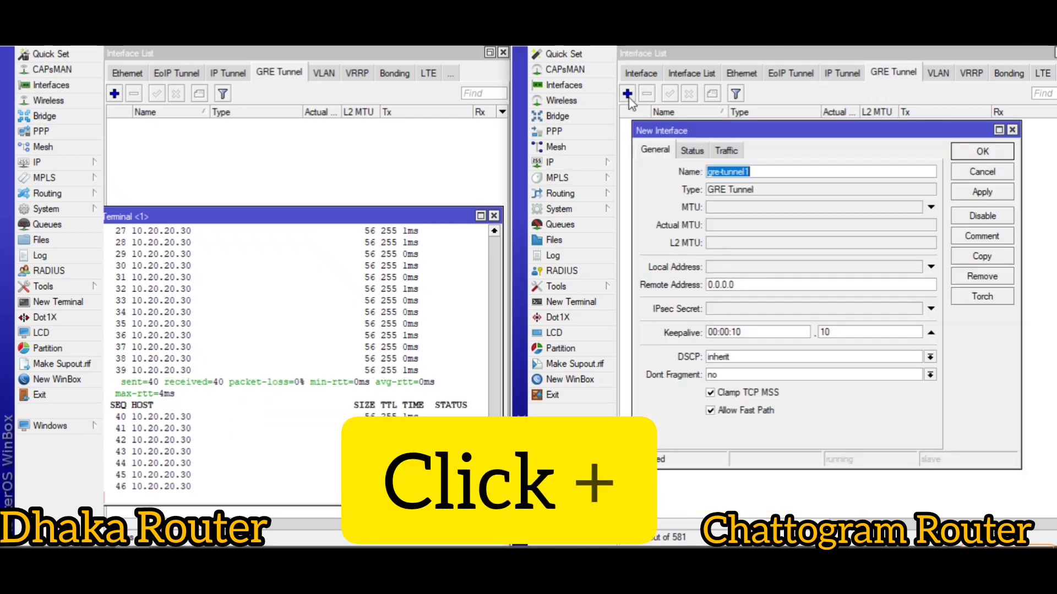
{"action": "left_click_drag", "start_coordinate": [756, 133], "coordinate": [745, 130]}
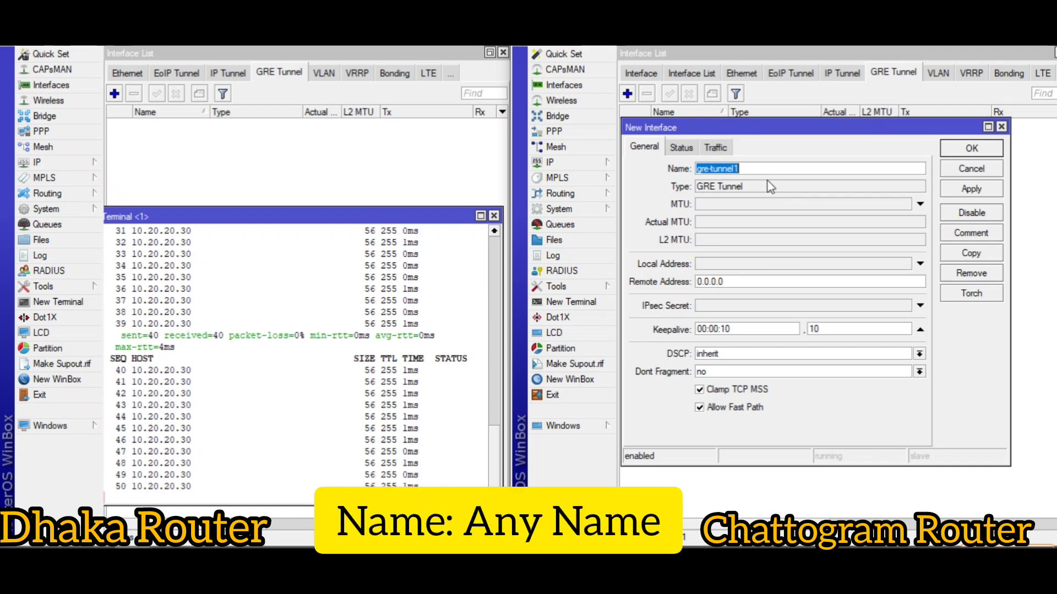
{"action": "type", "text": "to"}
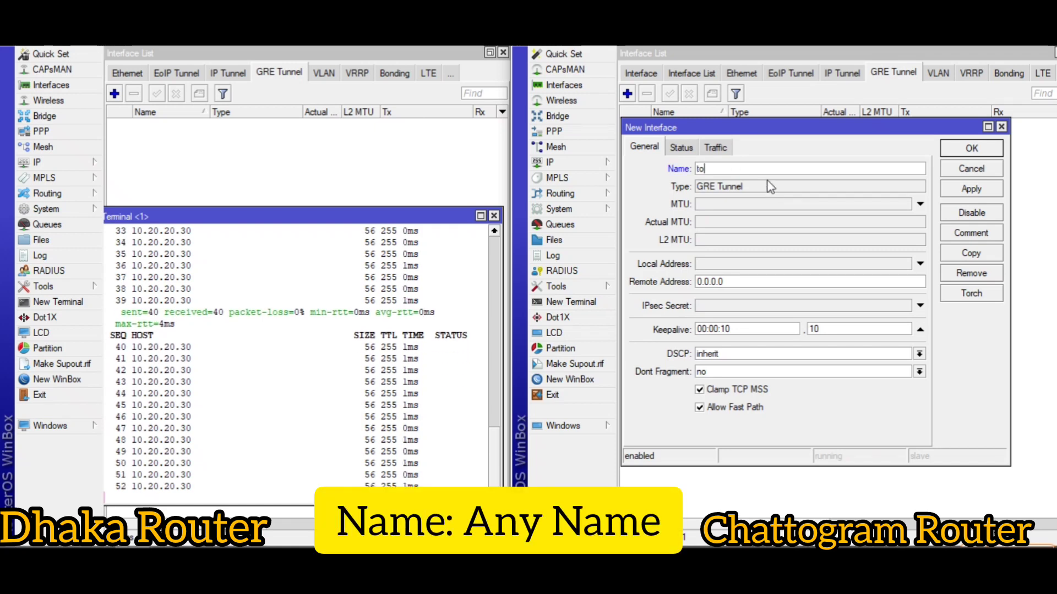
{"action": "type", "text": ">"}
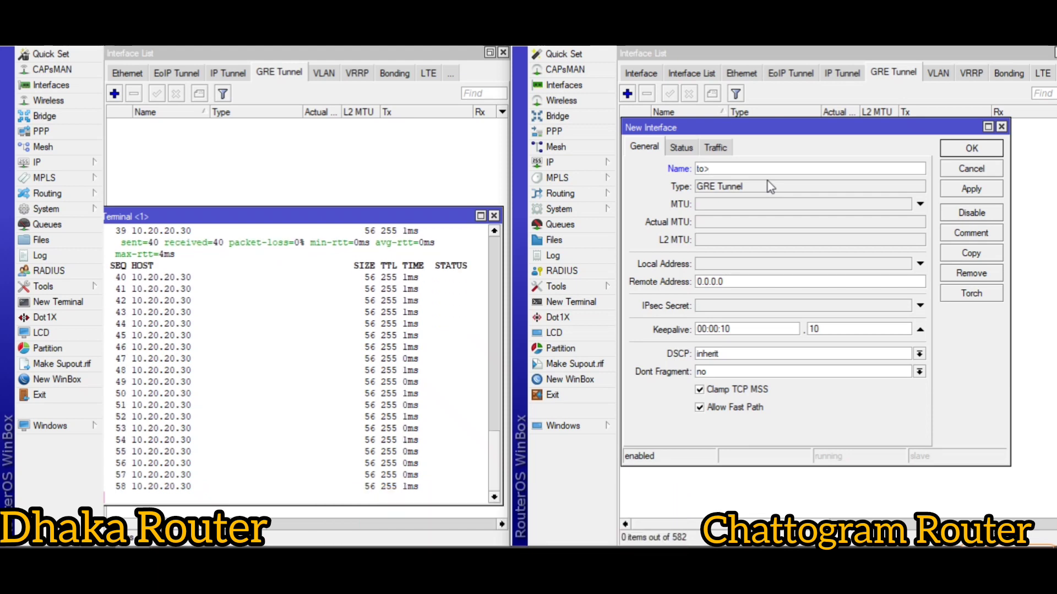
{"action": "type", "text": "Dhaka"}
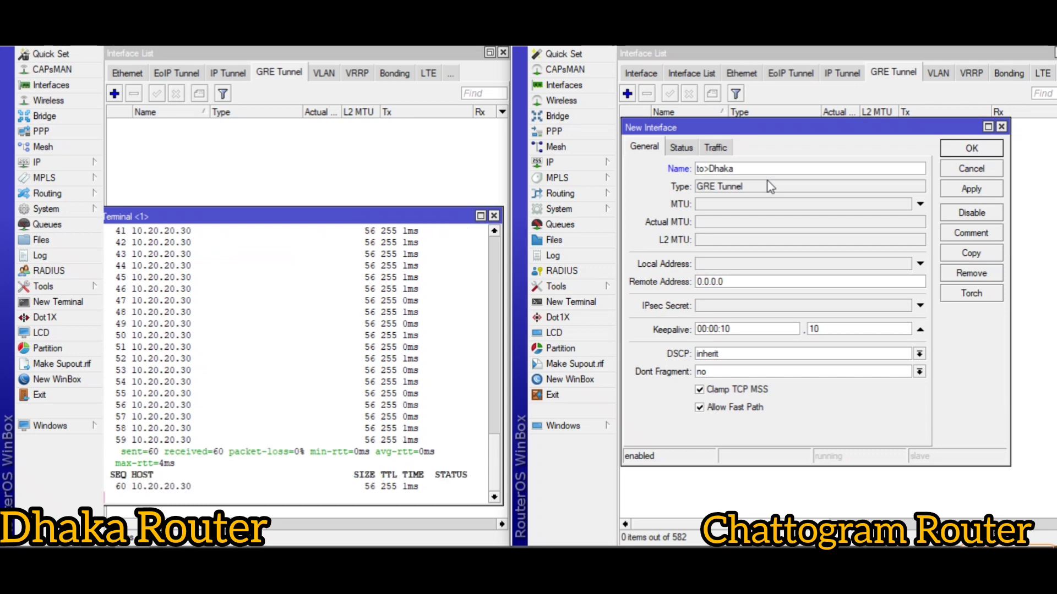
Set the to>Dhaka tunnel's local address to the Chattogram router's public IP and its remote address to the Dhaka router's public IP.
{"action": "left_click", "coordinate": [737, 269]}
{"action": "type", "text": "12"}
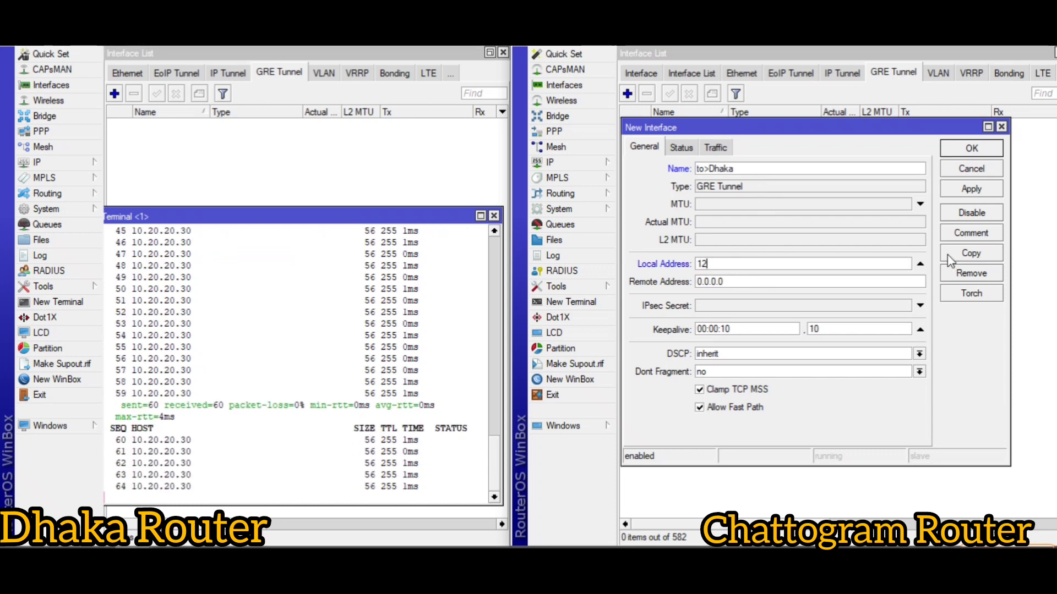
{"action": "key", "text": "BackSpace"}
{"action": "type", "text": "03.4."}
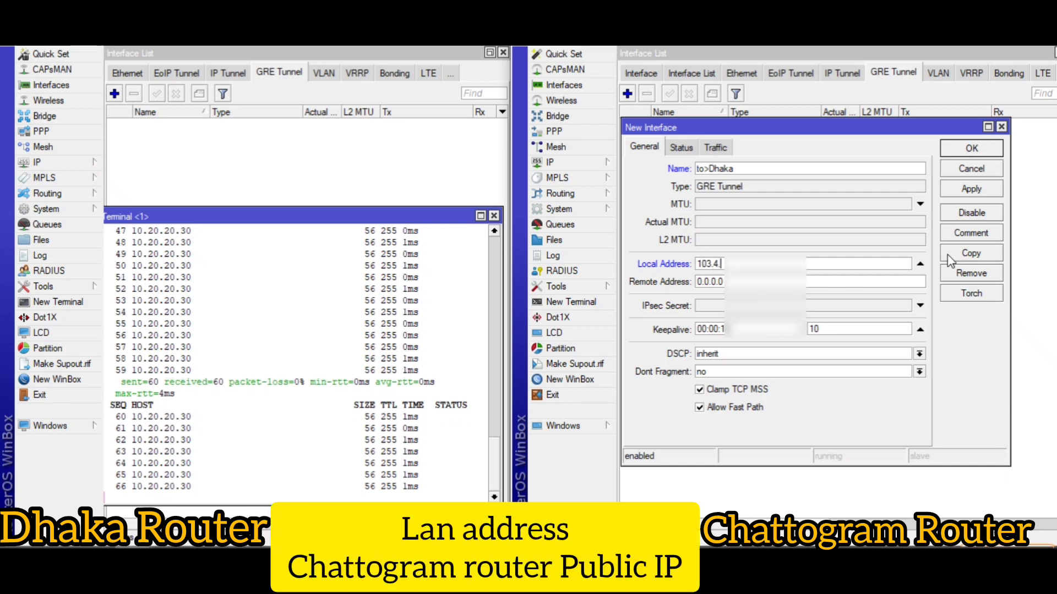
{"action": "type", "text": "6"}
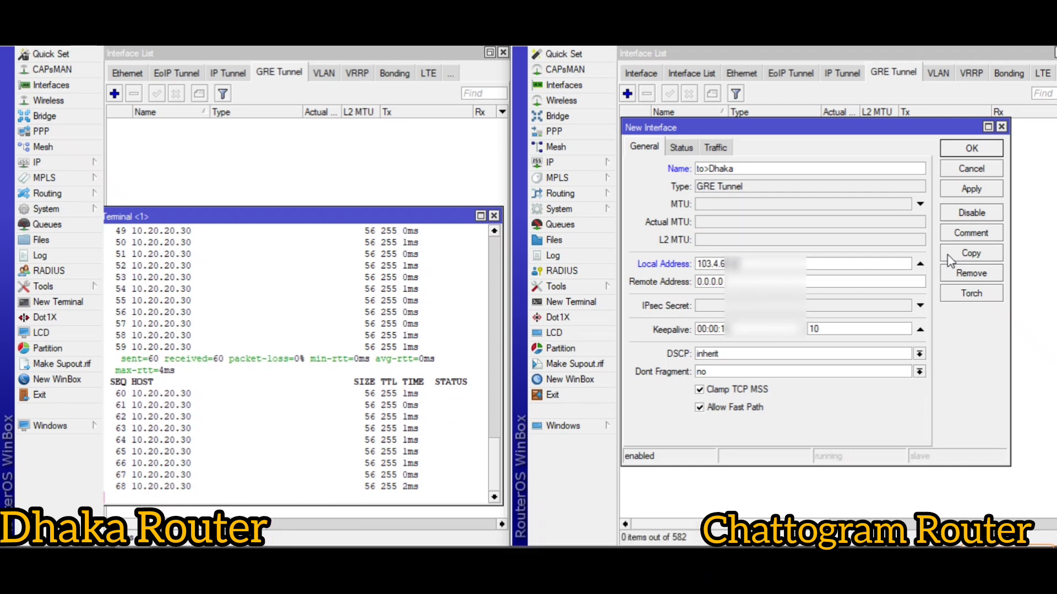
{"action": "key", "text": "Tab"}
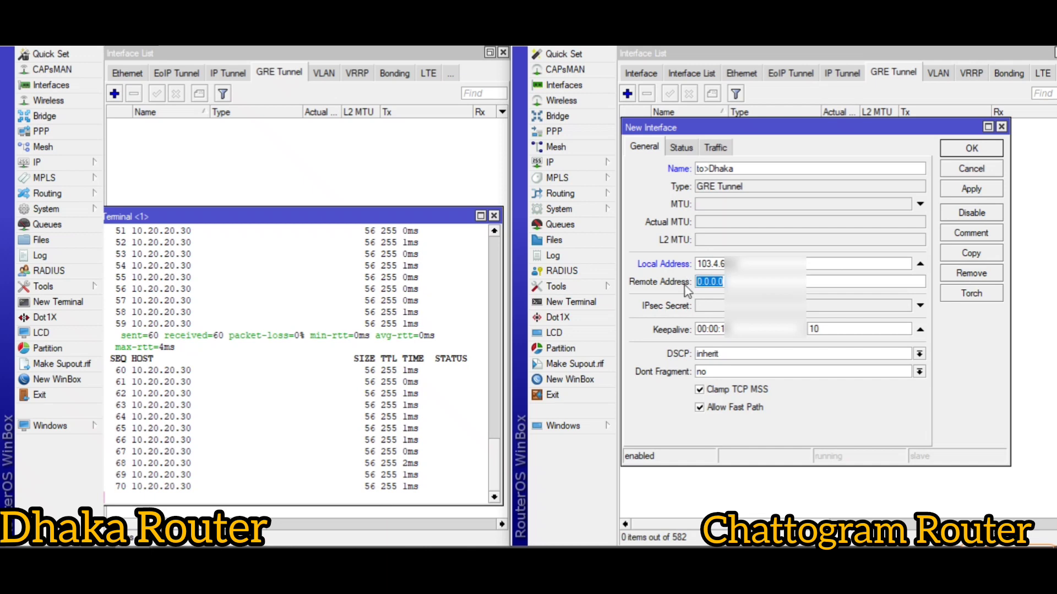
{"action": "type", "text": "123.25"}
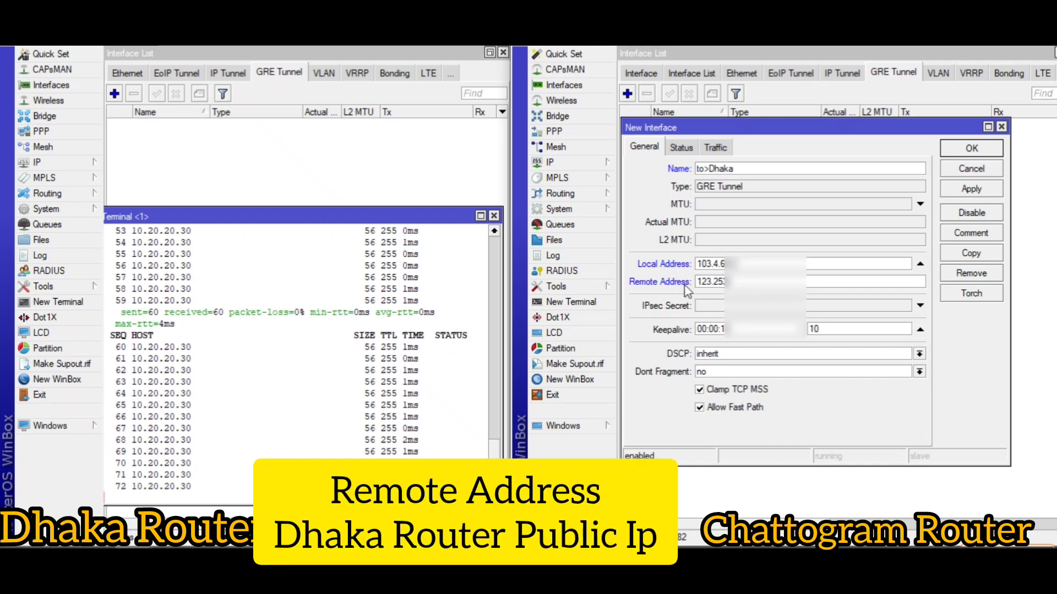
{"action": "type", "text": "3.1"}
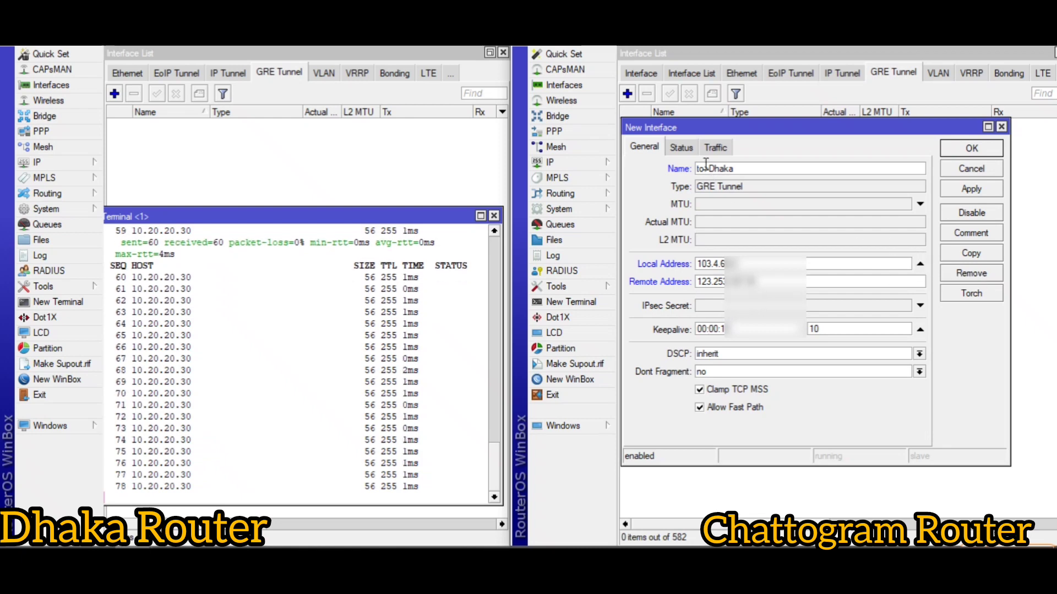
Check the to>Dhaka tunnel's status and traffic pages, then apply and save the new interface.
{"action": "left_click", "coordinate": [681, 147]}
{"action": "left_click", "coordinate": [715, 147]}
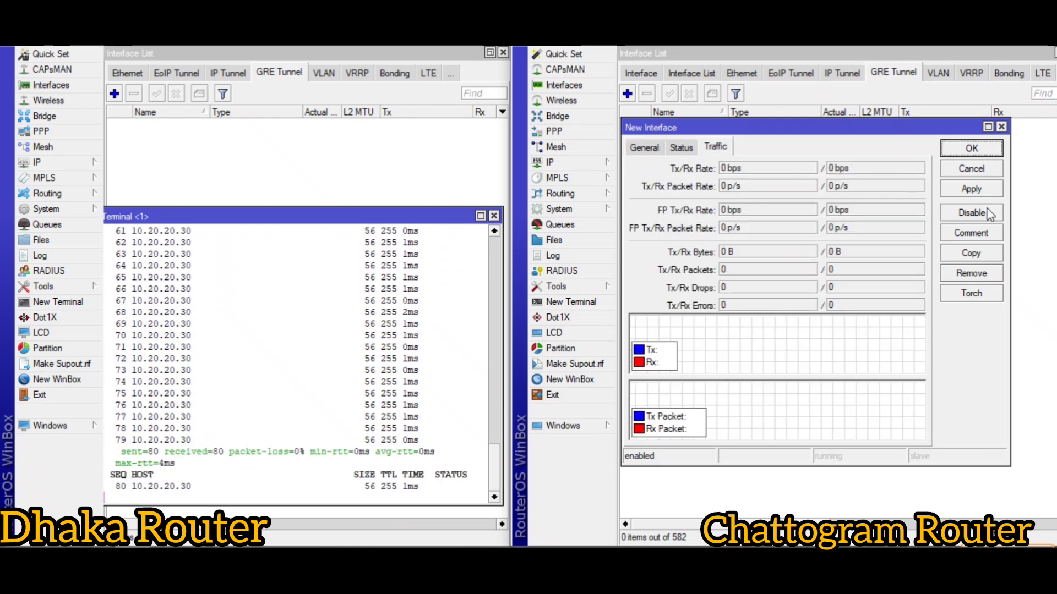
{"action": "left_click", "coordinate": [972, 189]}
{"action": "left_click", "coordinate": [972, 148]}
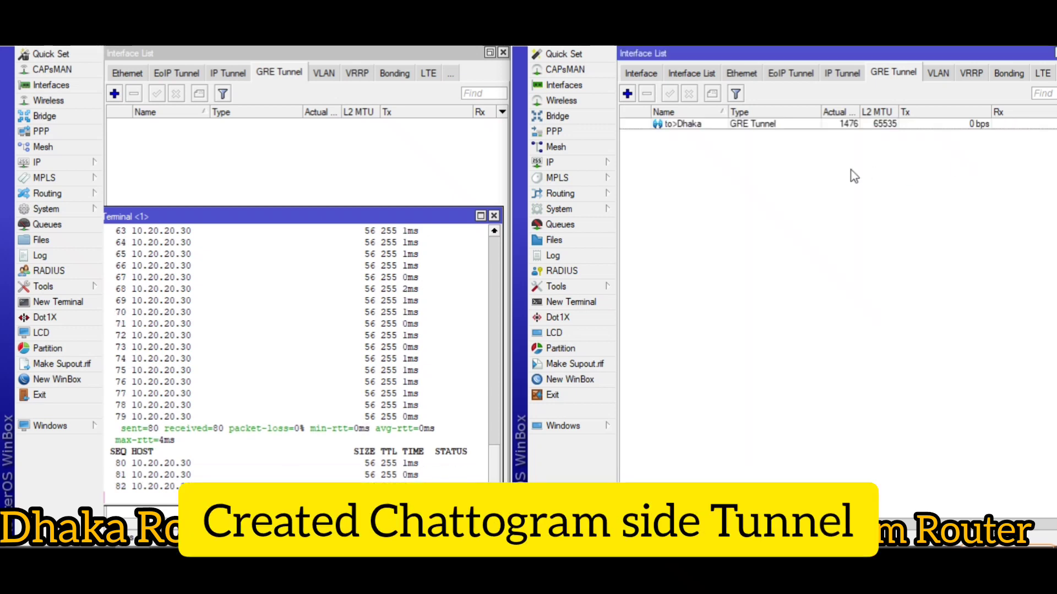
Close the Dhaka router's ping terminal and start a new GRE tunnel interface there named to>ctg.
{"action": "left_click", "coordinate": [493, 215]}
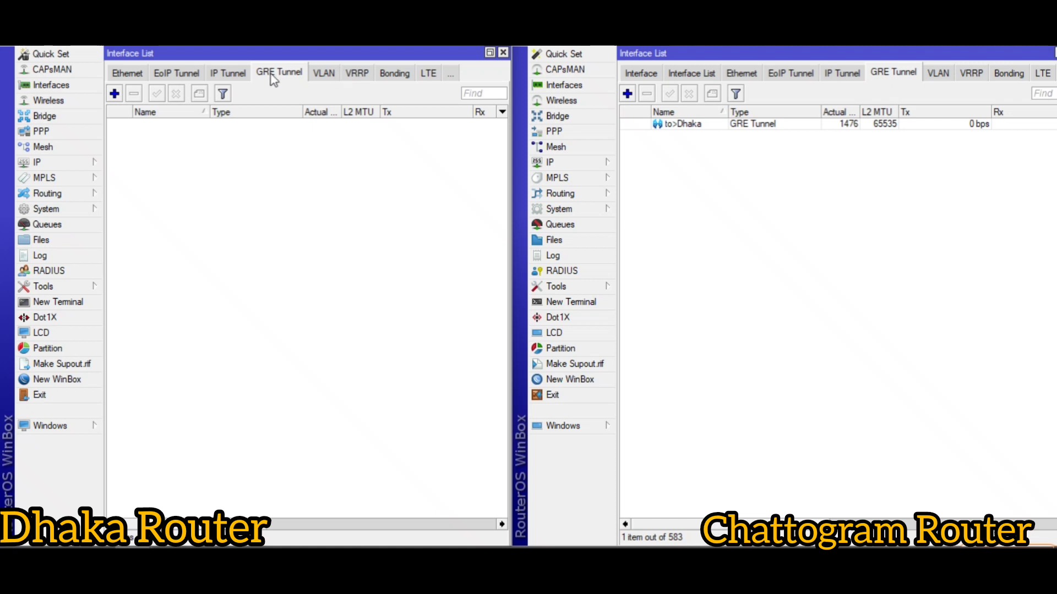
{"action": "left_click", "coordinate": [114, 94]}
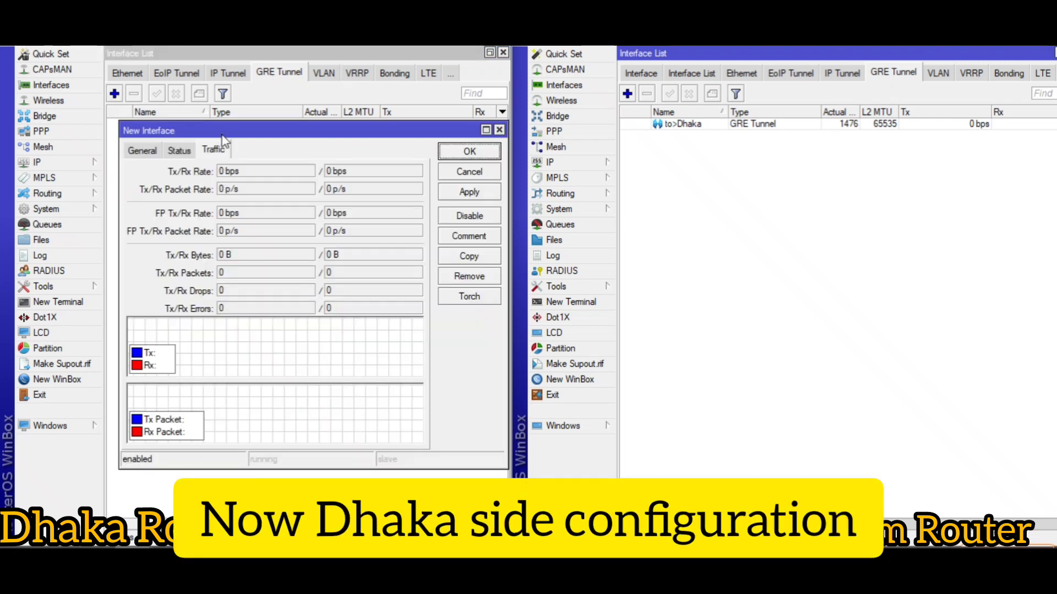
{"action": "left_click", "coordinate": [142, 151]}
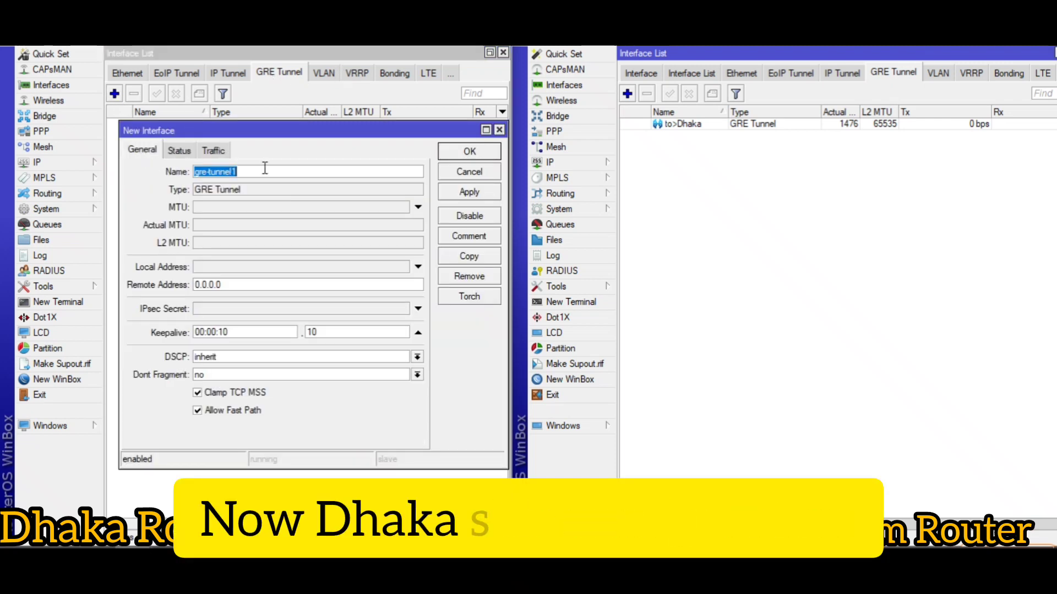
{"action": "type", "text": "to"}
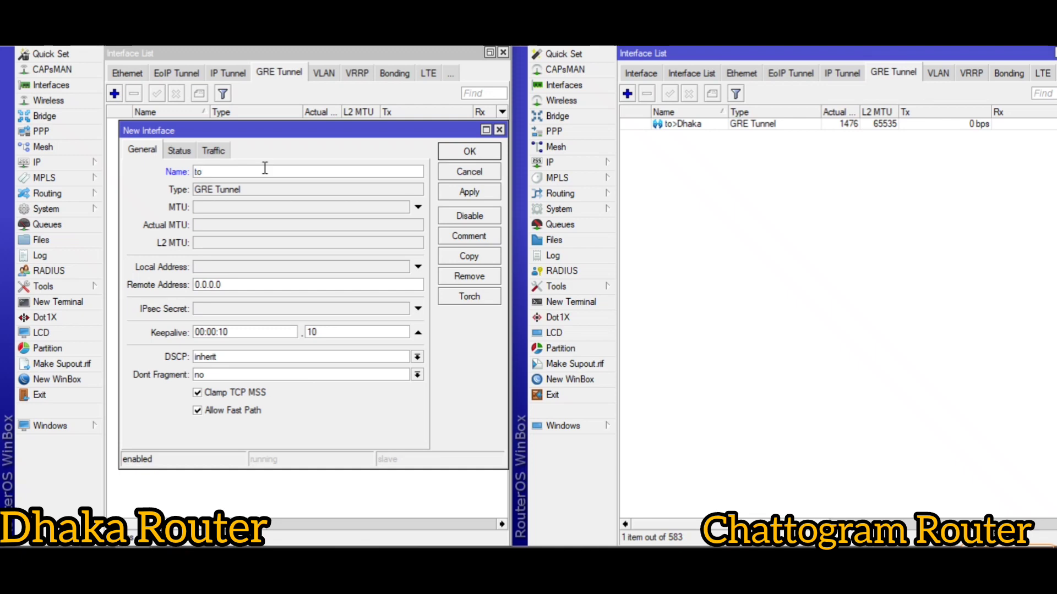
{"action": "type", "text": ">ctg"}
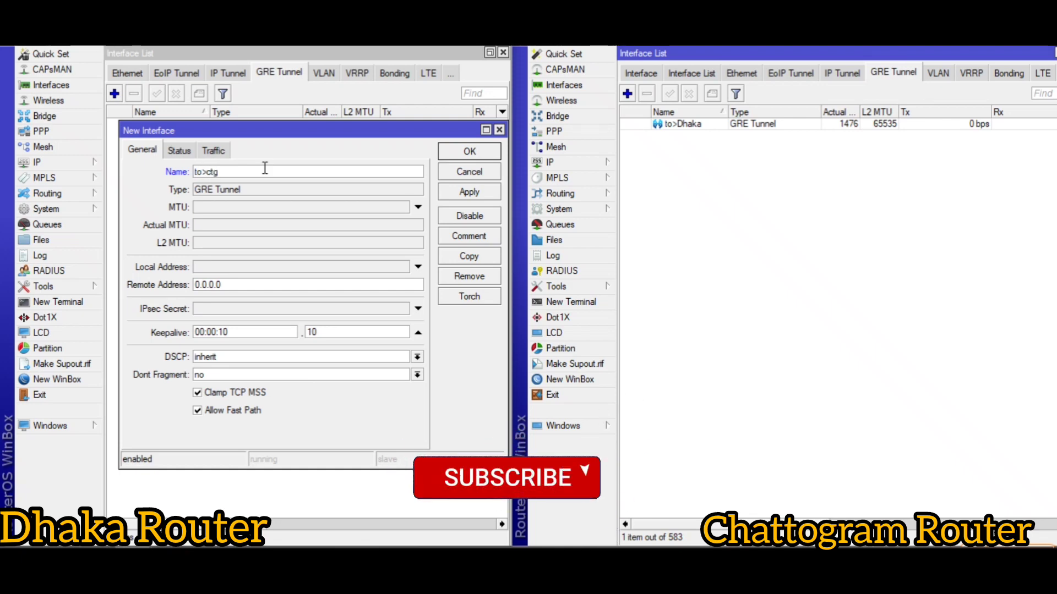
Set the to>ctg tunnel's local address to the Dhaka router's public IP and its remote address to the Chattogram router's public IP.
{"action": "left_click", "coordinate": [229, 267]}
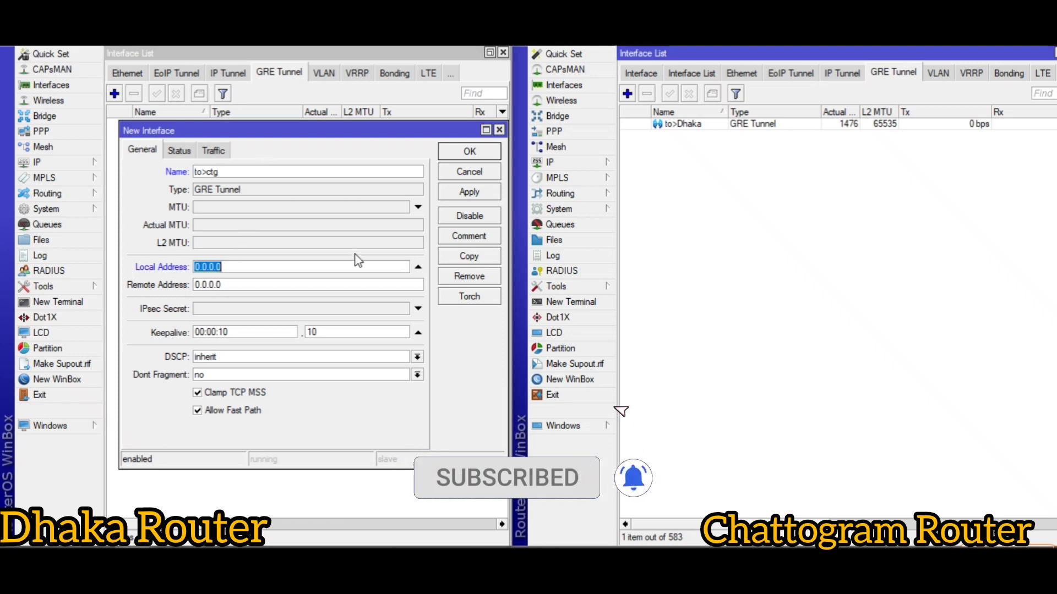
{"action": "type", "text": "123.25"}
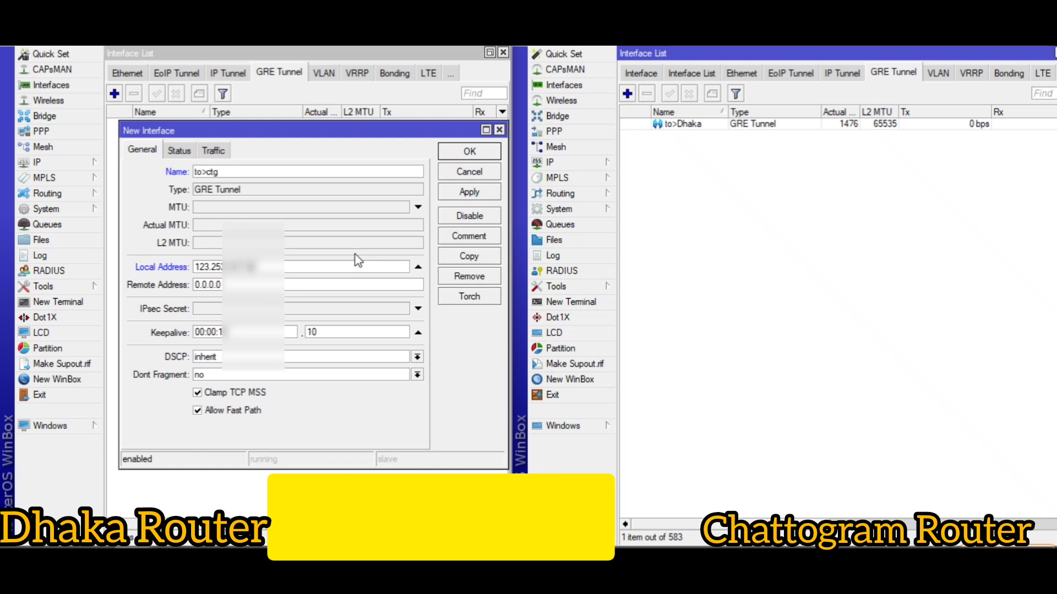
{"action": "double_click", "coordinate": [231, 284]}
{"action": "type", "text": "103.4.6"}
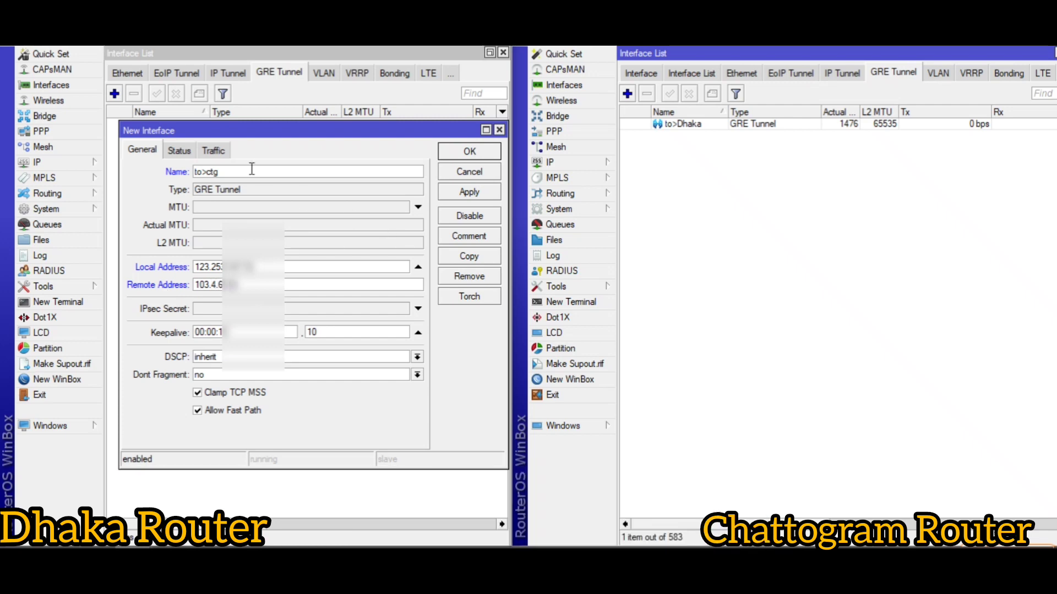
Check the to>ctg tunnel's status and traffic pages, then apply and save the new interface.
{"action": "left_click", "coordinate": [182, 154]}
{"action": "left_click", "coordinate": [212, 151]}
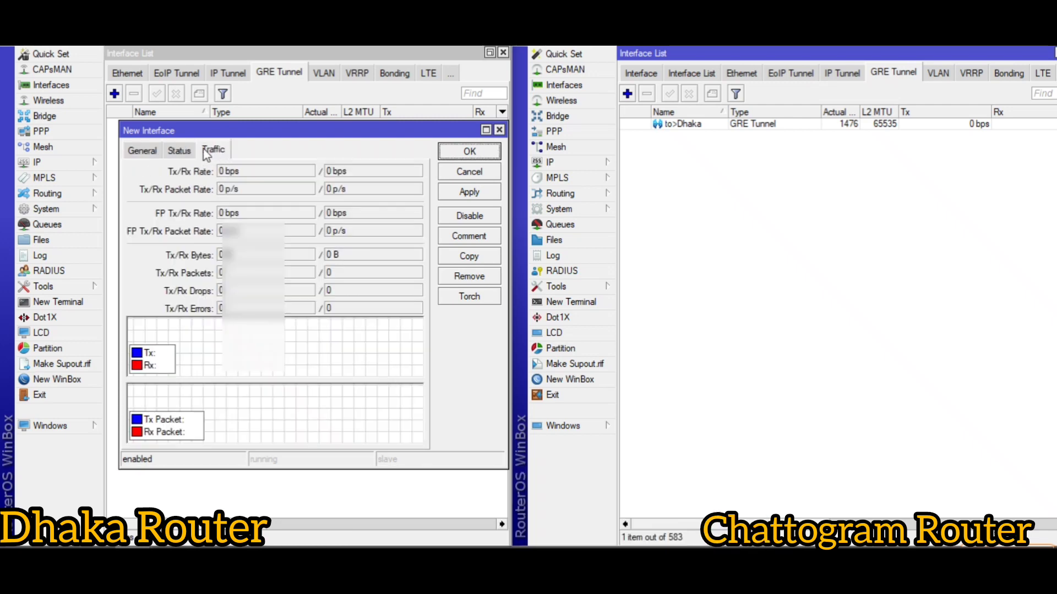
{"action": "left_click", "coordinate": [142, 151]}
{"action": "left_click", "coordinate": [477, 194]}
{"action": "left_click", "coordinate": [470, 156]}
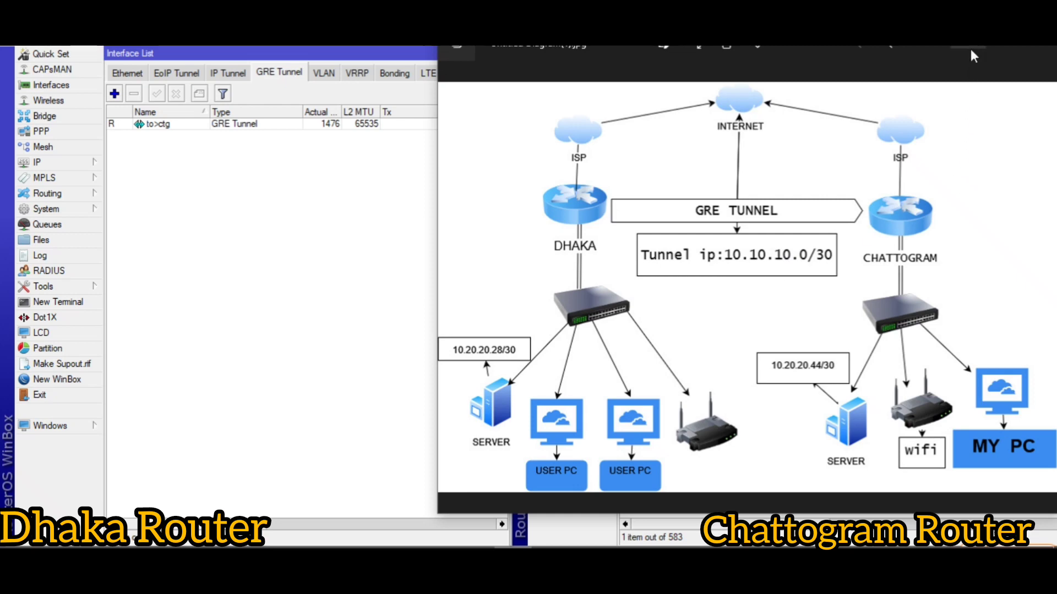
Close the network diagram and start a new IP address entry on the Dhaka router with address 10.10.10.1/30.
{"action": "key", "text": "alt+F4"}
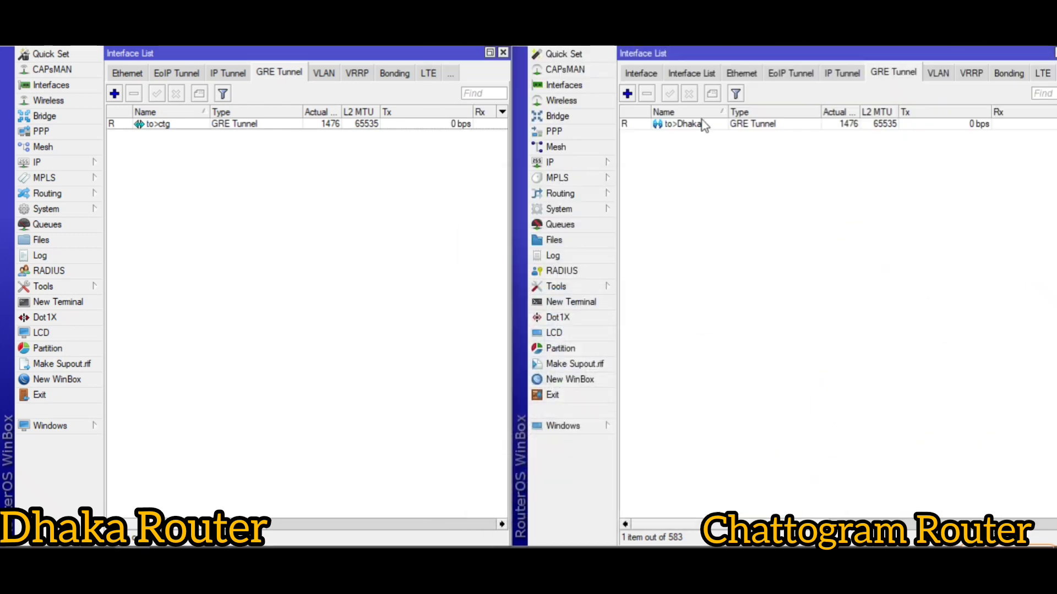
{"action": "left_click", "coordinate": [74, 165]}
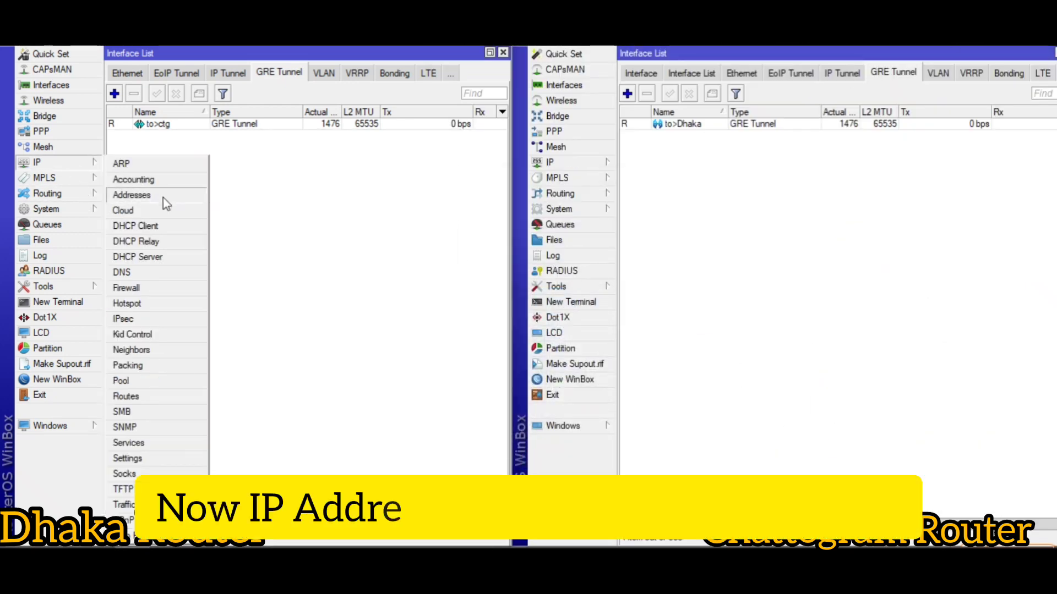
{"action": "left_click", "coordinate": [195, 194]}
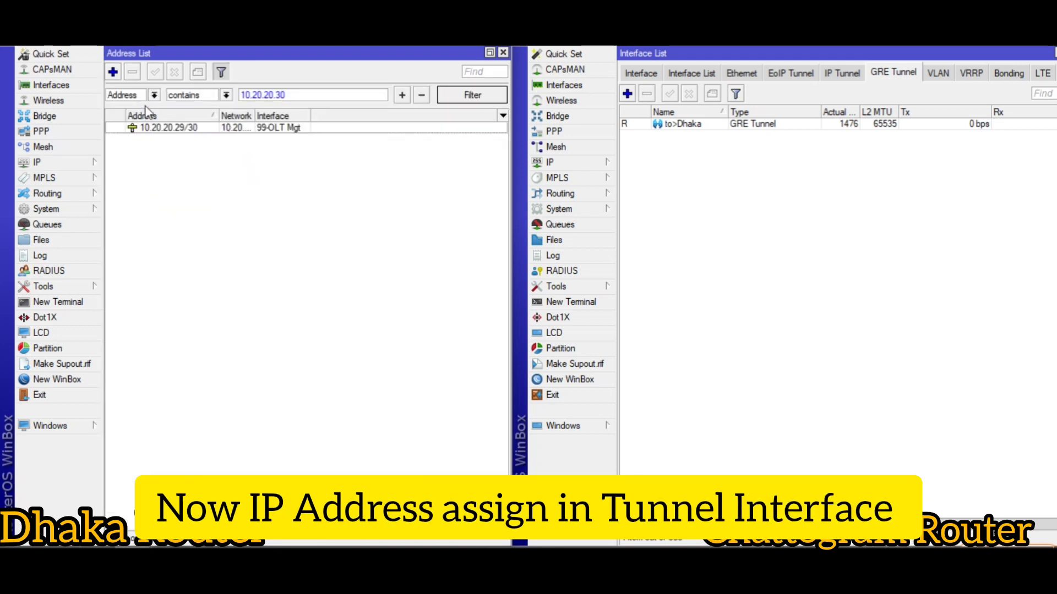
{"action": "left_click", "coordinate": [112, 72]}
{"action": "type", "text": "192.168."}
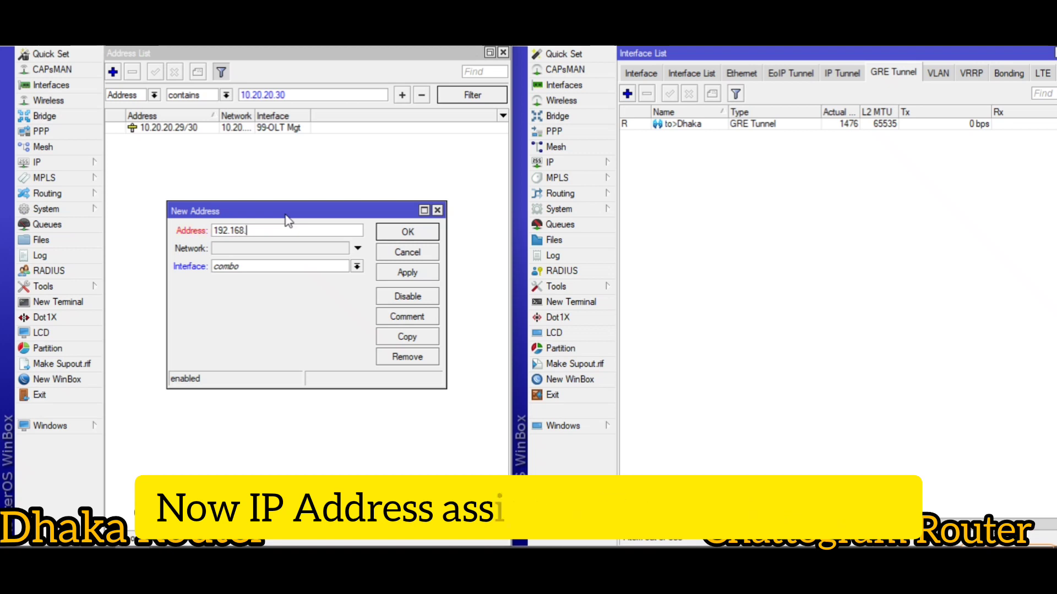
{"action": "key", "text": "BackSpace"}
{"action": "key", "text": "BackSpace"}
{"action": "key", "text": "BackSpace"}
{"action": "key", "text": "BackSpace"}
{"action": "key", "text": "BackSpace"}
{"action": "key", "text": "BackSpace"}
{"action": "key", "text": "BackSpace"}
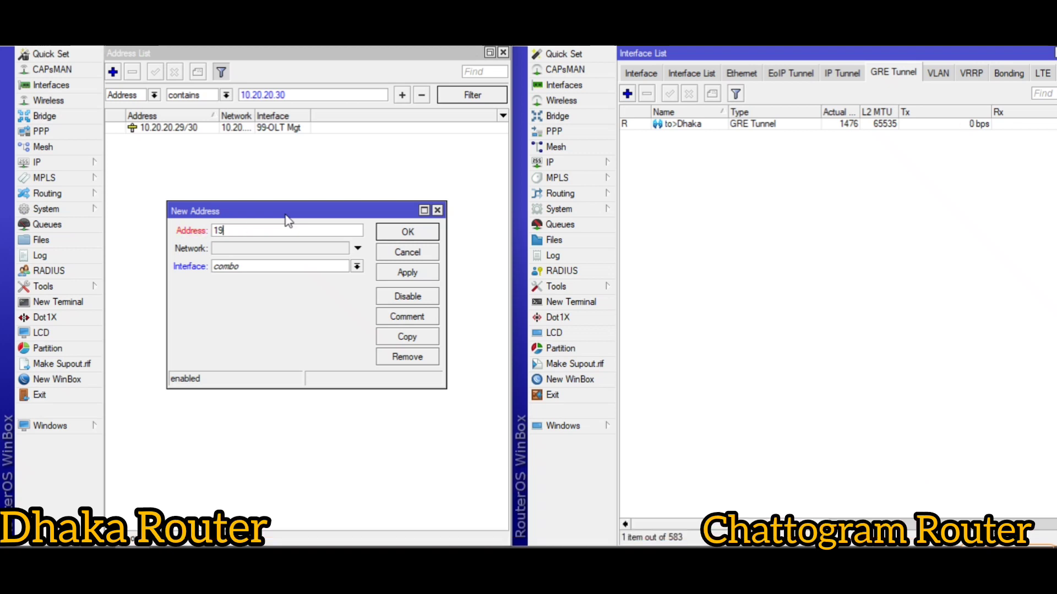
{"action": "type", "text": "10.10.10.1/30"}
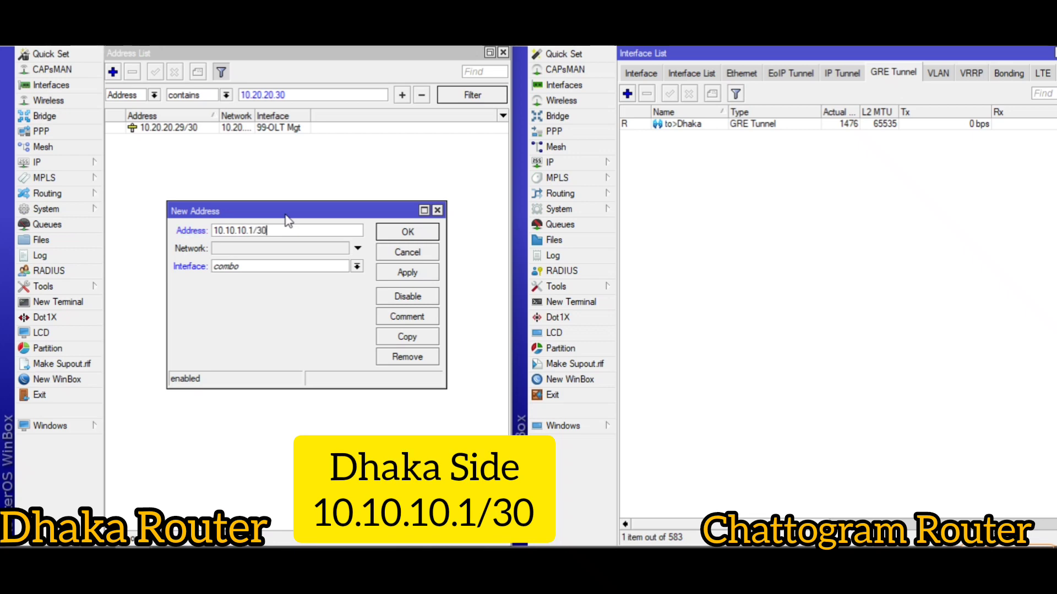
Assign the 10.10.10.1/30 address to the to>ctg interface, apply and save it, and return to the Dhaka interface list.
{"action": "left_click", "coordinate": [251, 267]}
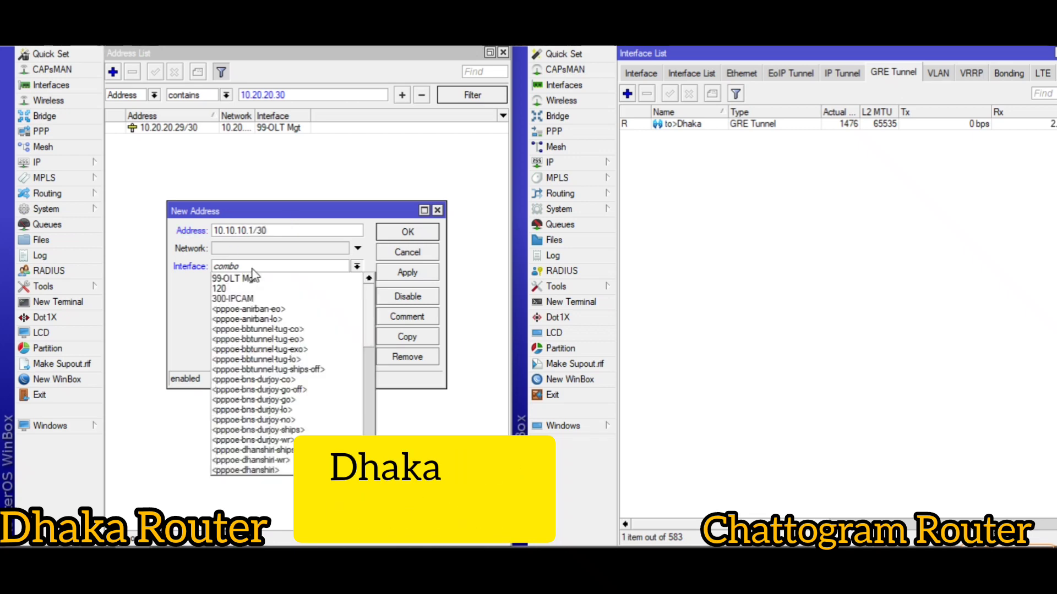
{"action": "scroll", "coordinate": [372, 312], "scroll_direction": "down", "scroll_amount": 10}
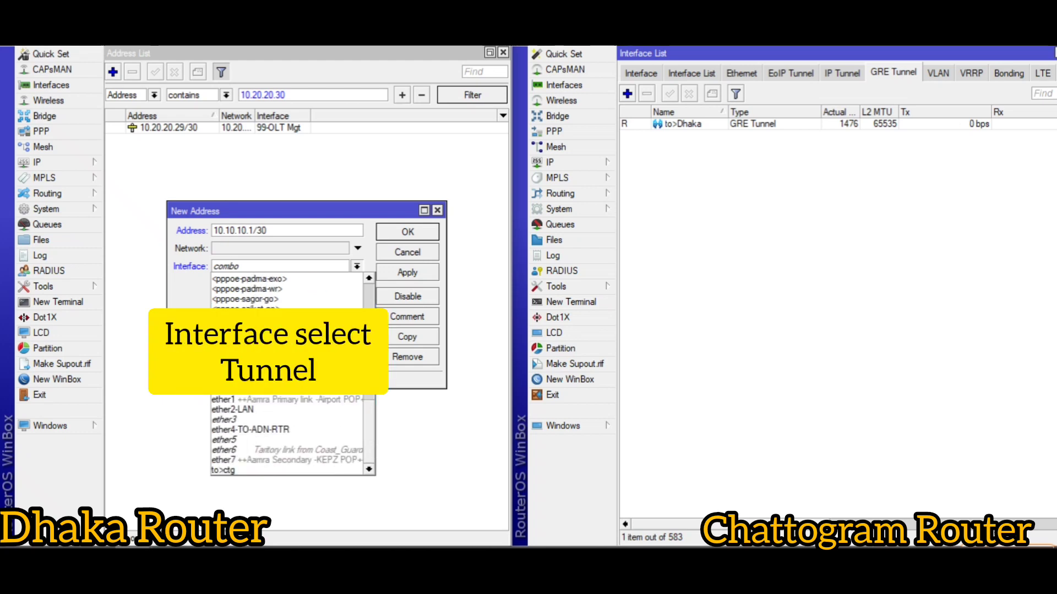
{"action": "left_click", "coordinate": [222, 470]}
{"action": "left_click", "coordinate": [357, 267]}
{"action": "scroll", "coordinate": [372, 385], "scroll_direction": "down", "scroll_amount": 10}
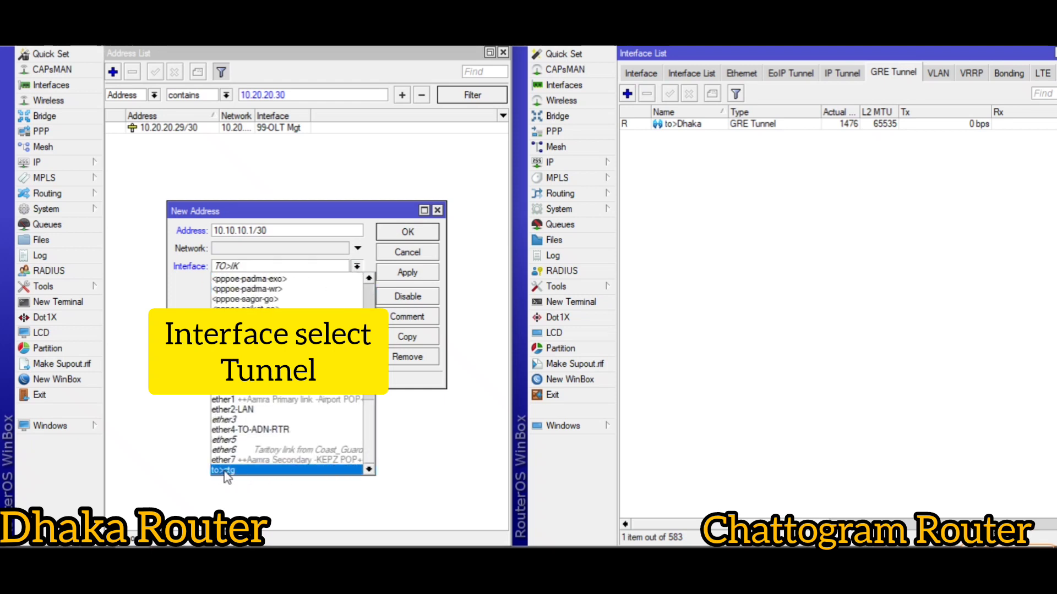
{"action": "left_click", "coordinate": [240, 471]}
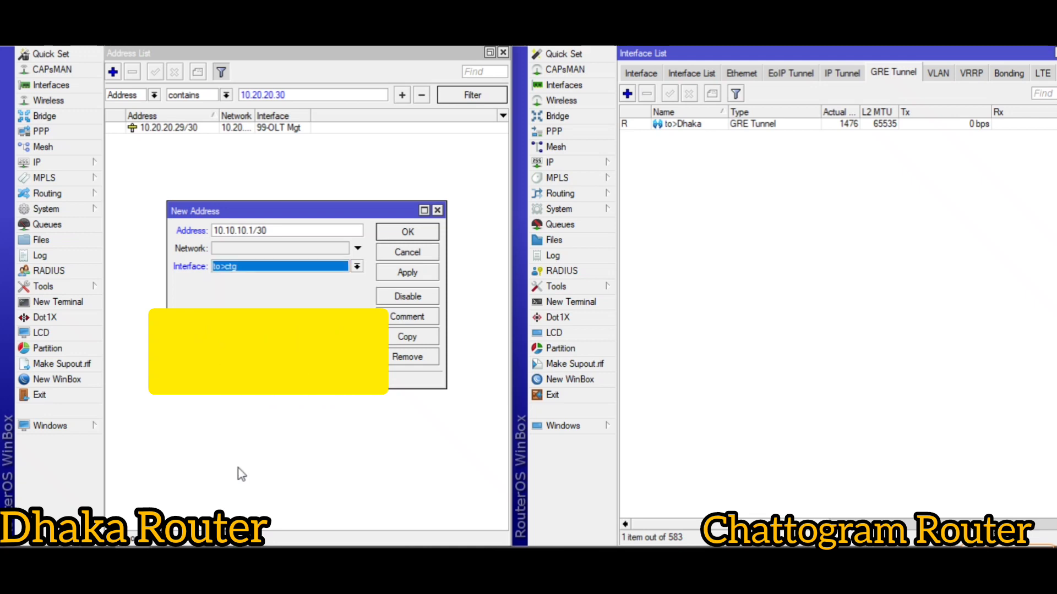
{"action": "left_click", "coordinate": [406, 274]}
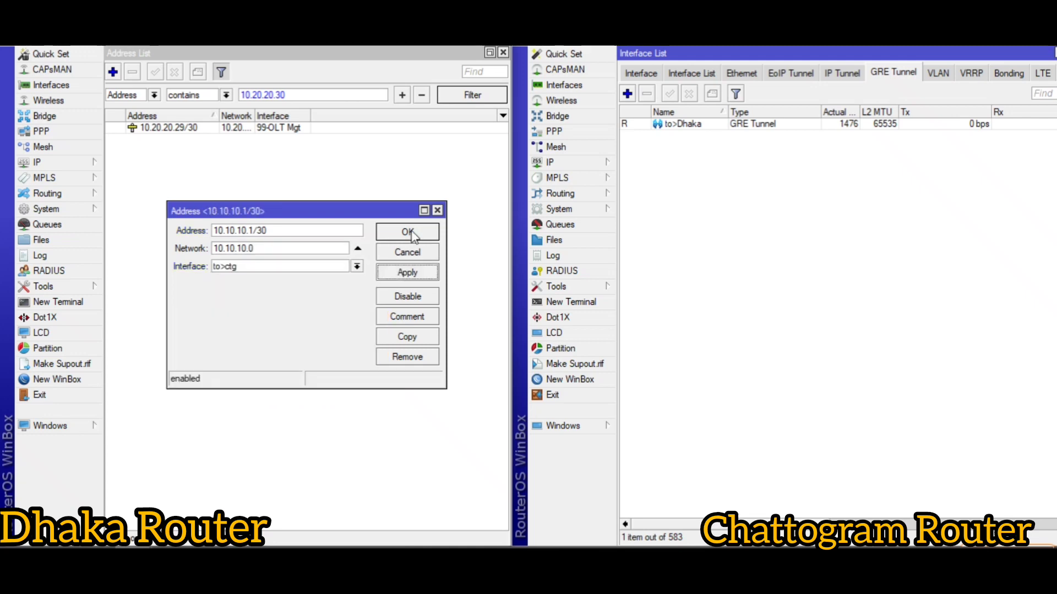
{"action": "left_click", "coordinate": [407, 233]}
{"action": "left_click", "coordinate": [78, 87]}
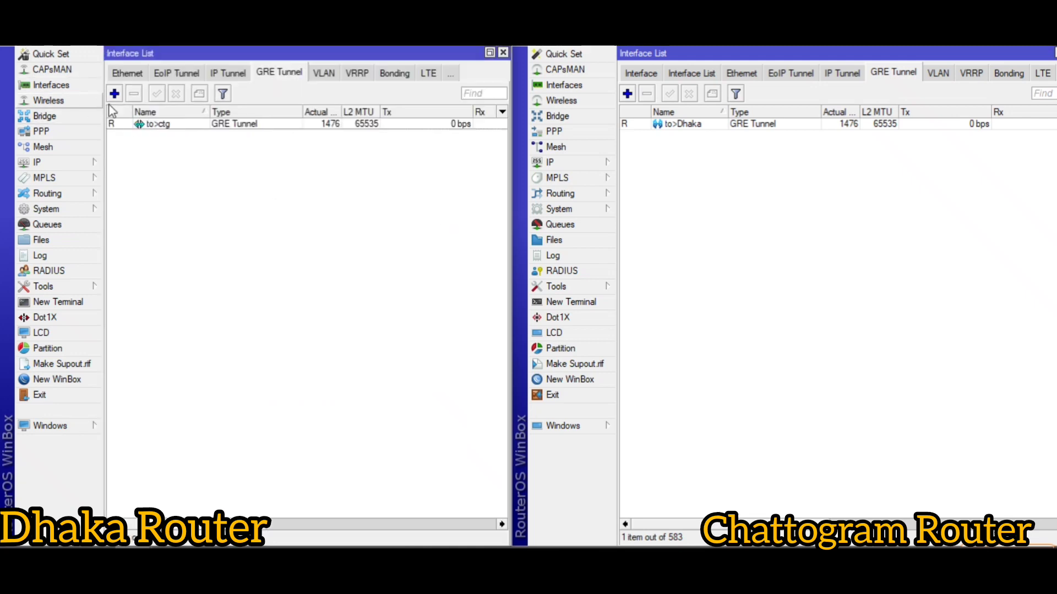
Start a new IP address entry on the Chattogram router with address 10.10.10.2/30.
{"action": "left_click", "coordinate": [572, 162]}
{"action": "left_click", "coordinate": [649, 193]}
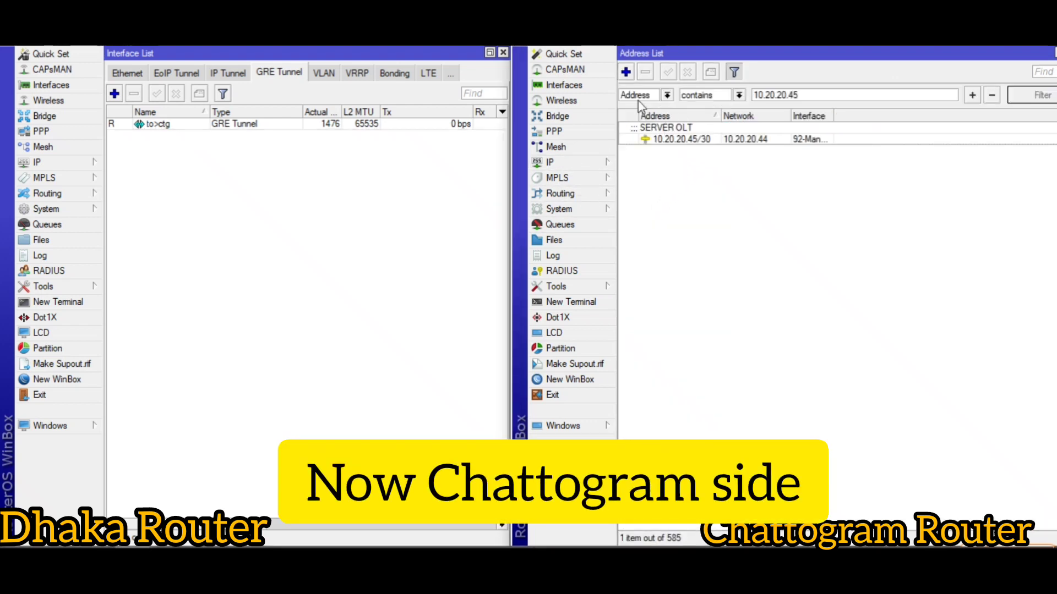
{"action": "left_click", "coordinate": [625, 71]}
{"action": "left_click_drag", "start_coordinate": [817, 212], "coordinate": [696, 121]}
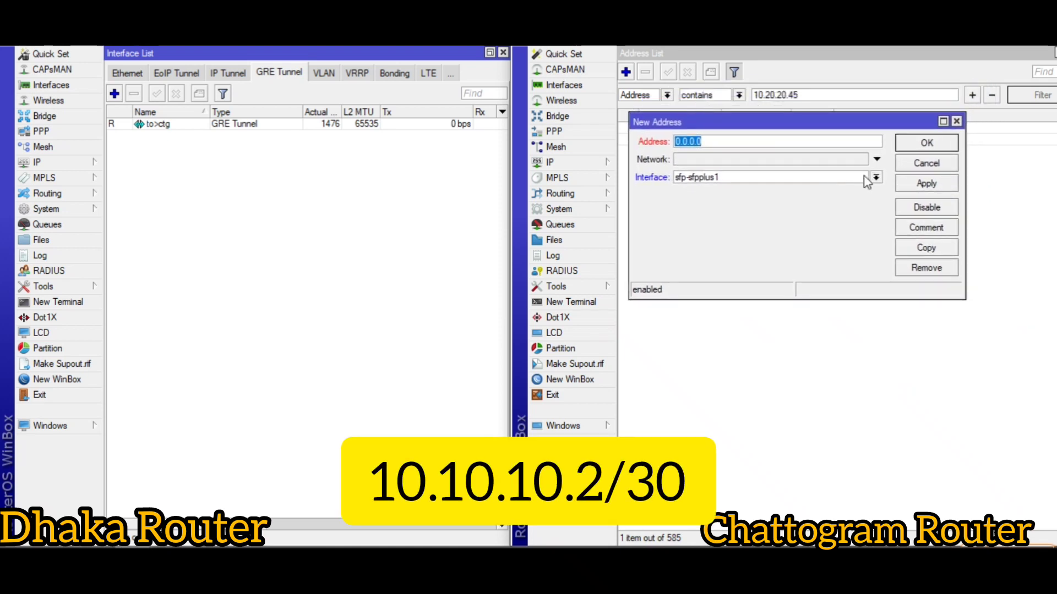
{"action": "type", "text": "10.10.10.2/30"}
Assign the 10.10.10.2/30 address to the to>Dhaka interface, then apply and save the entry.
{"action": "left_click", "coordinate": [770, 177]}
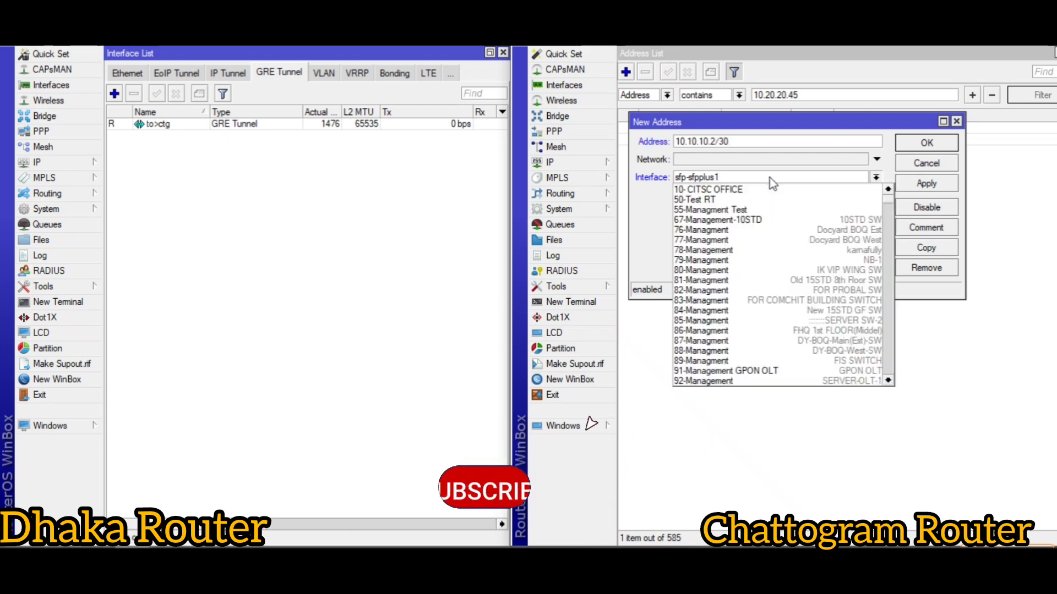
{"action": "left_click_drag", "start_coordinate": [888, 204], "coordinate": [889, 371]}
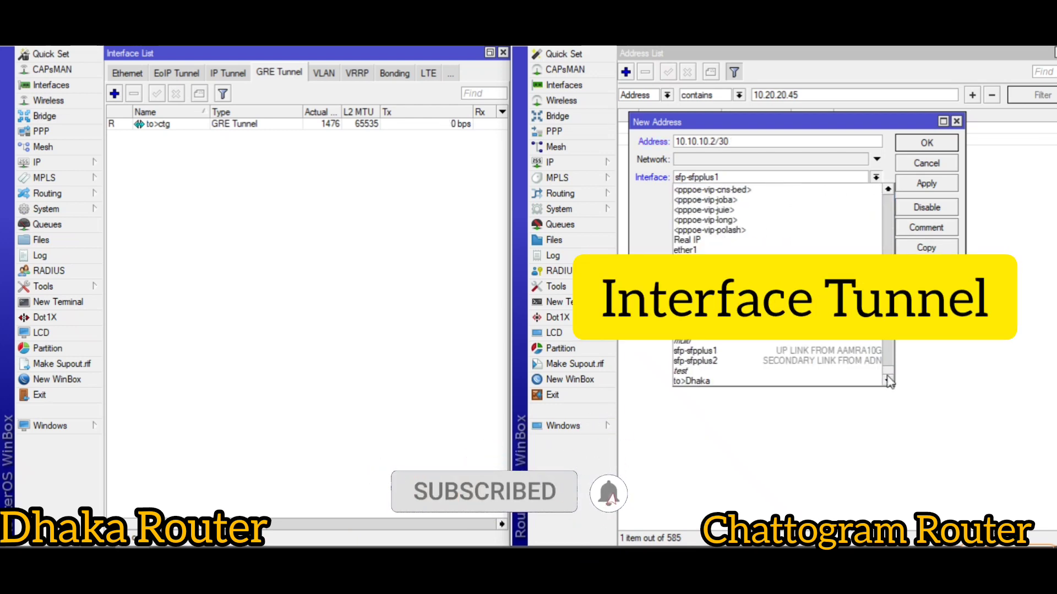
{"action": "left_click", "coordinate": [710, 381]}
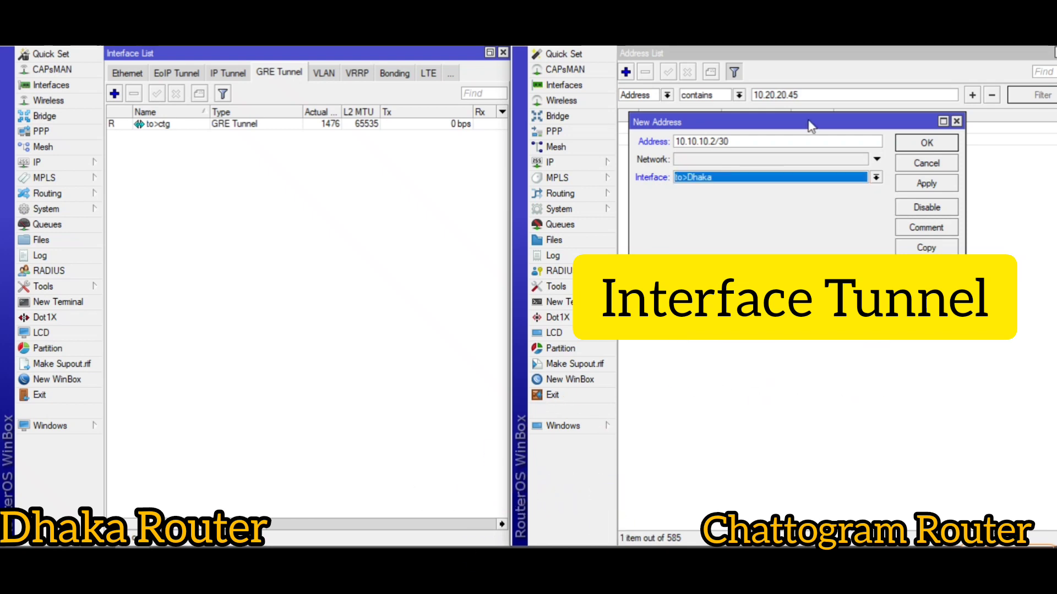
{"action": "left_click_drag", "start_coordinate": [813, 121], "coordinate": [816, 159]}
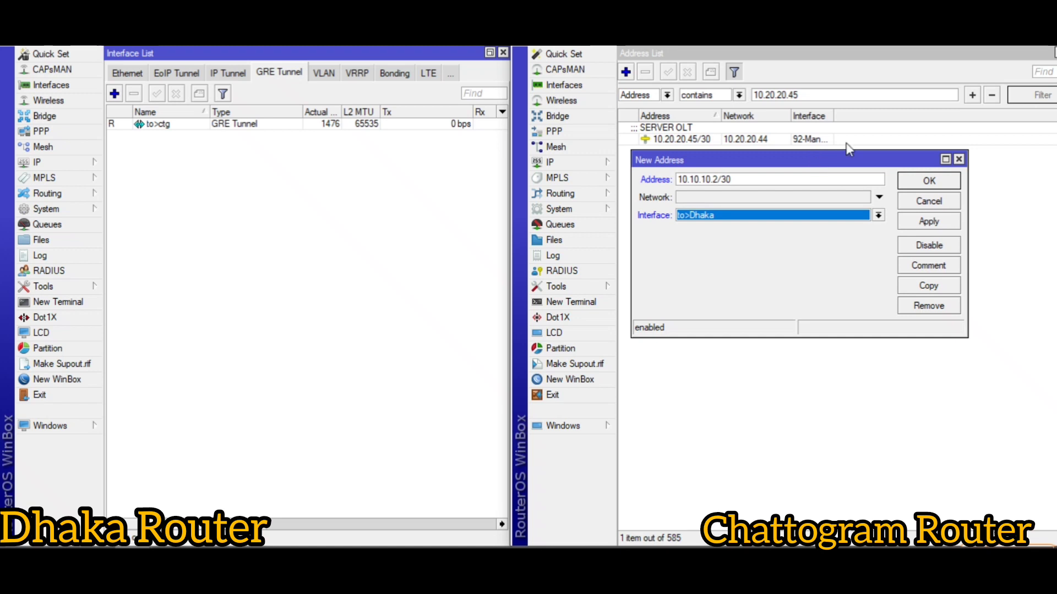
{"action": "left_click", "coordinate": [988, 62]}
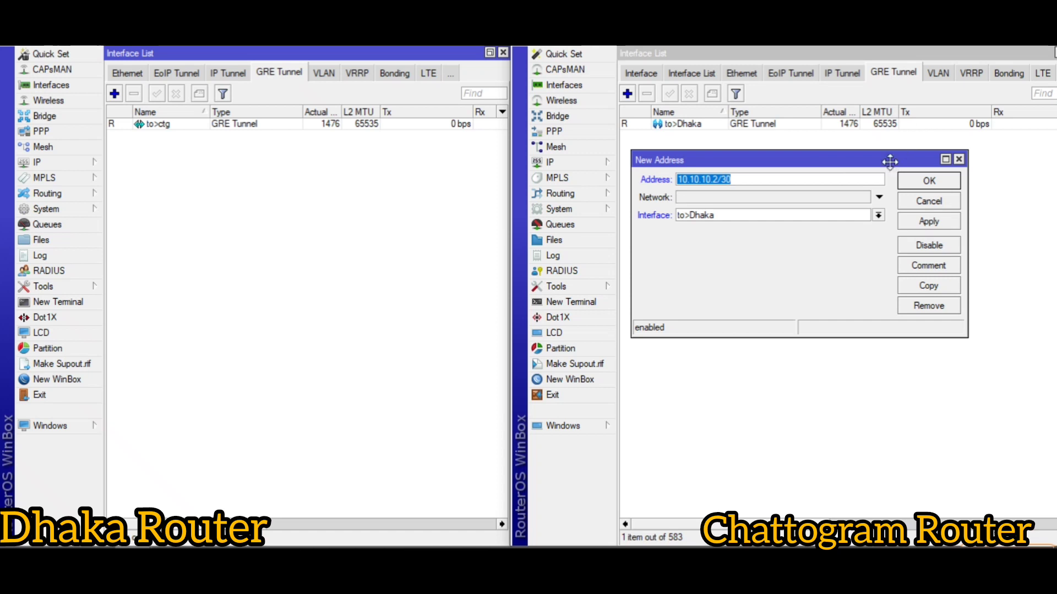
{"action": "left_click_drag", "start_coordinate": [890, 162], "coordinate": [906, 162]}
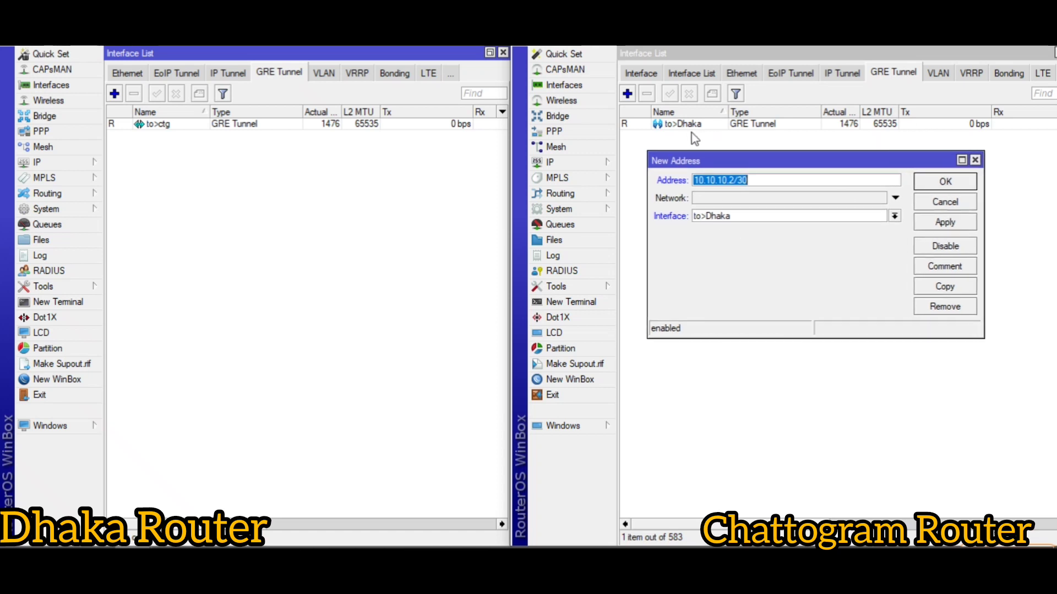
{"action": "left_click", "coordinate": [958, 228]}
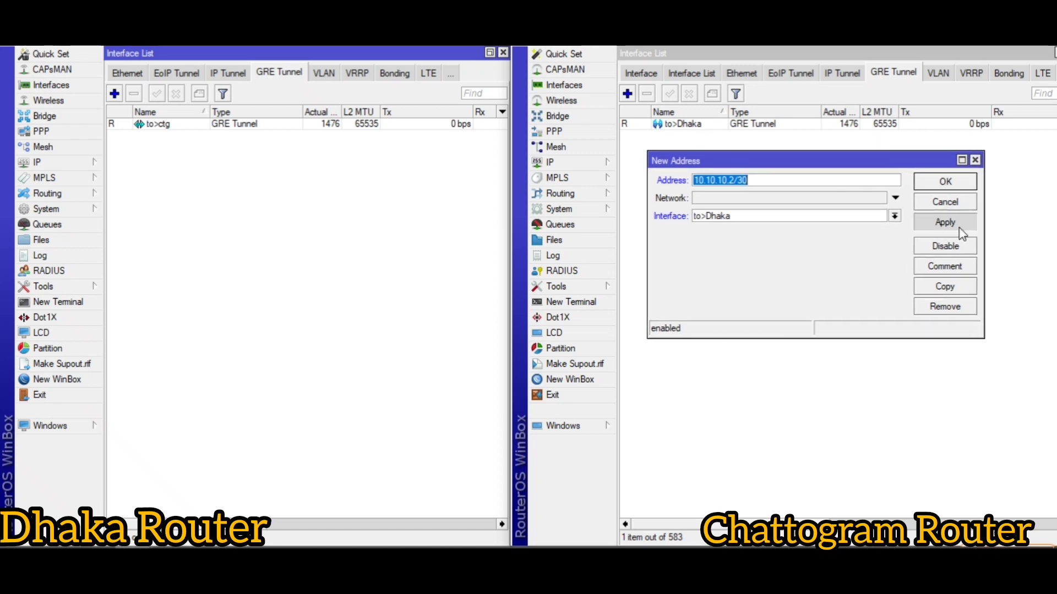
{"action": "left_click", "coordinate": [945, 182]}
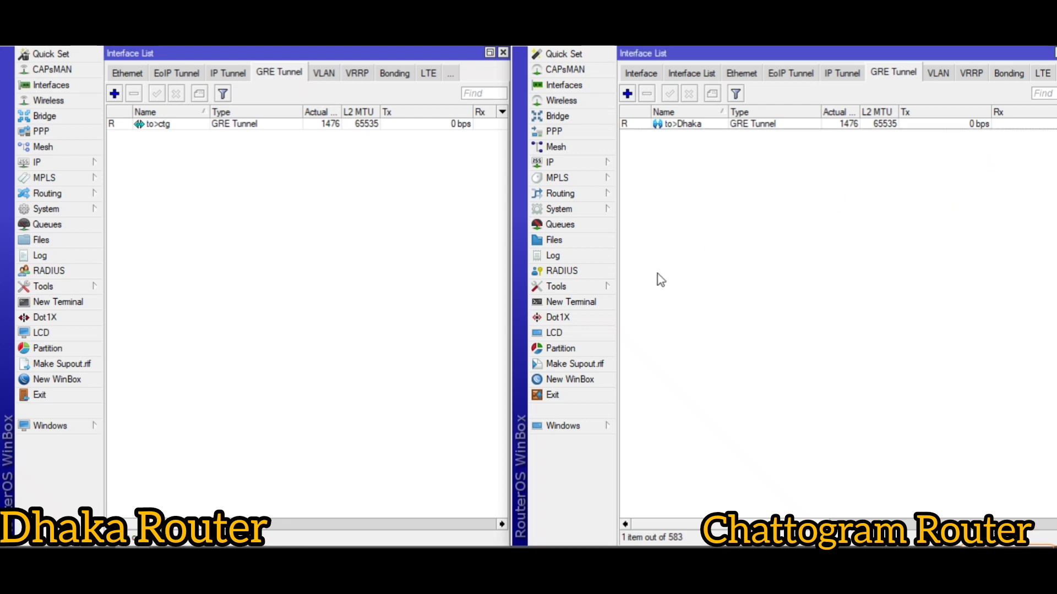
Filter the Dhaka router's IP address list by 10.10.10.1 to check the tunnel address.
{"action": "left_click", "coordinate": [70, 163]}
{"action": "left_click", "coordinate": [144, 195]}
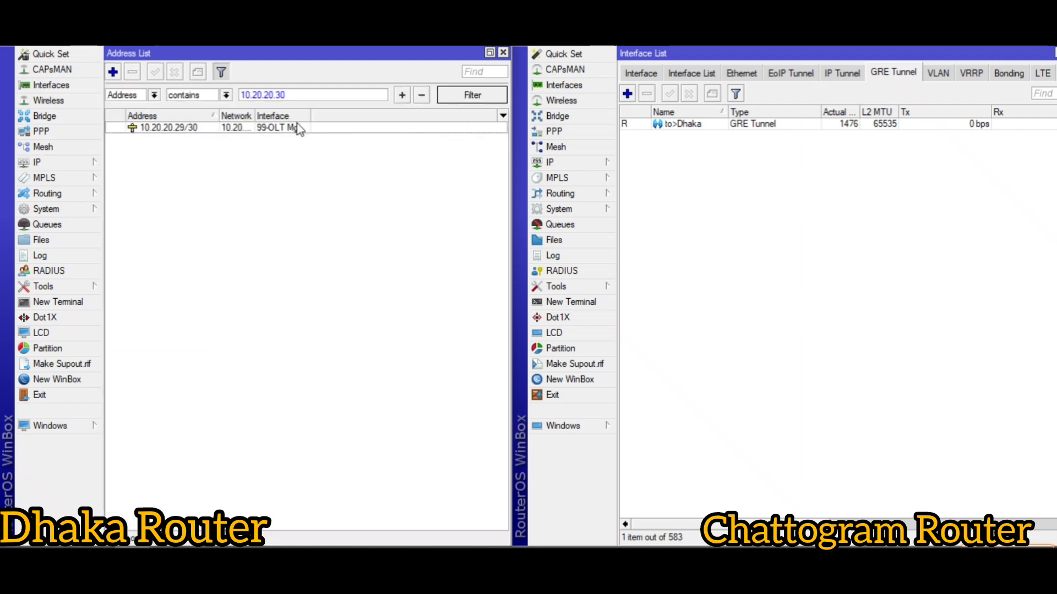
{"action": "left_click_drag", "start_coordinate": [283, 94], "coordinate": [216, 95]}
{"action": "type", "text": "10"}
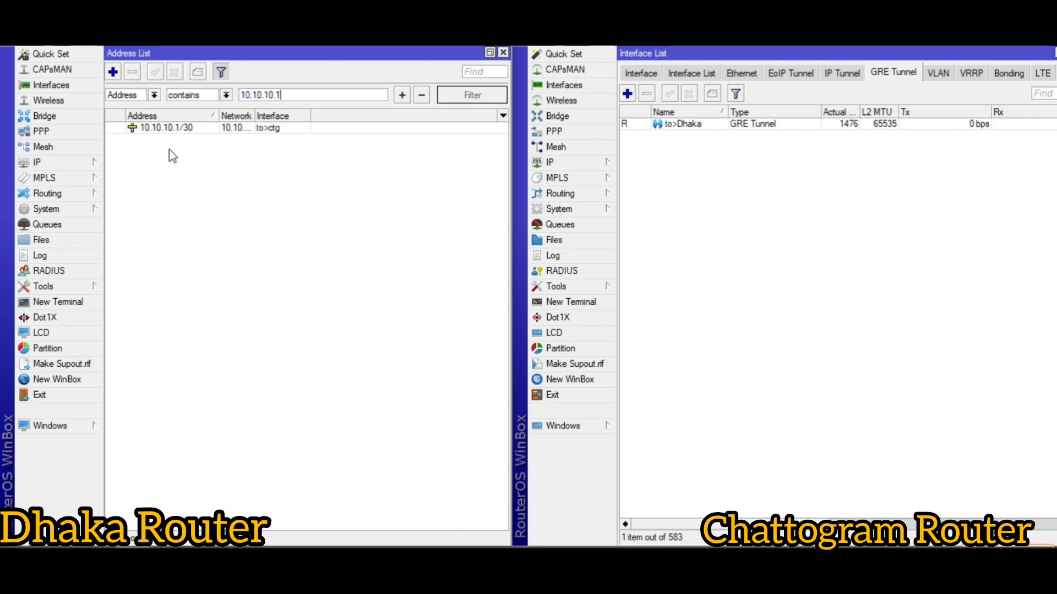
Ping 10.10.10.1 from a new Chattogram router terminal, using 10.10.10.2 as the source address.
{"action": "left_click", "coordinate": [575, 302]}
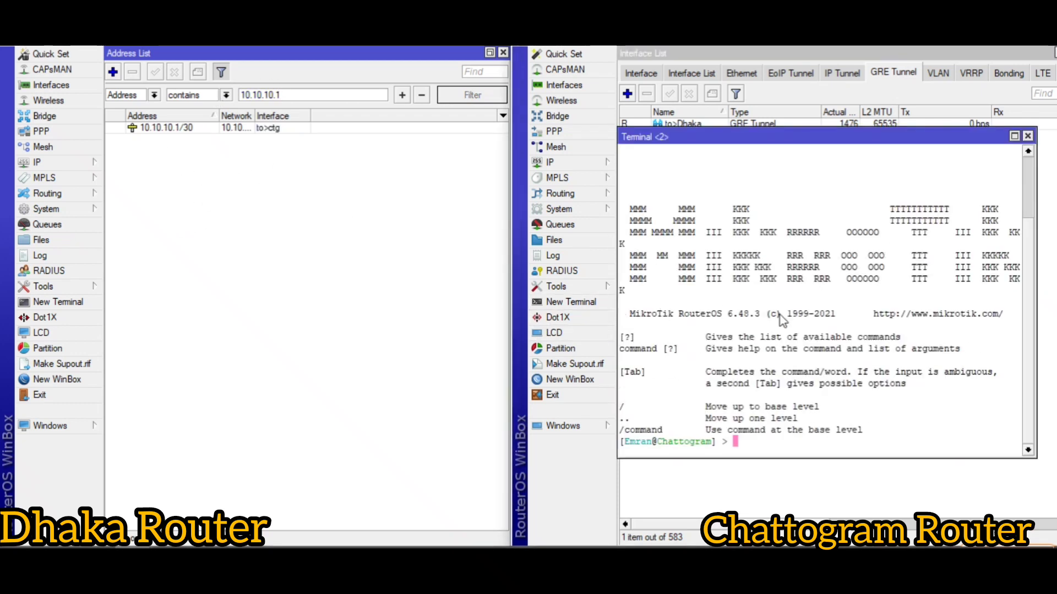
{"action": "type", "text": "ping "}
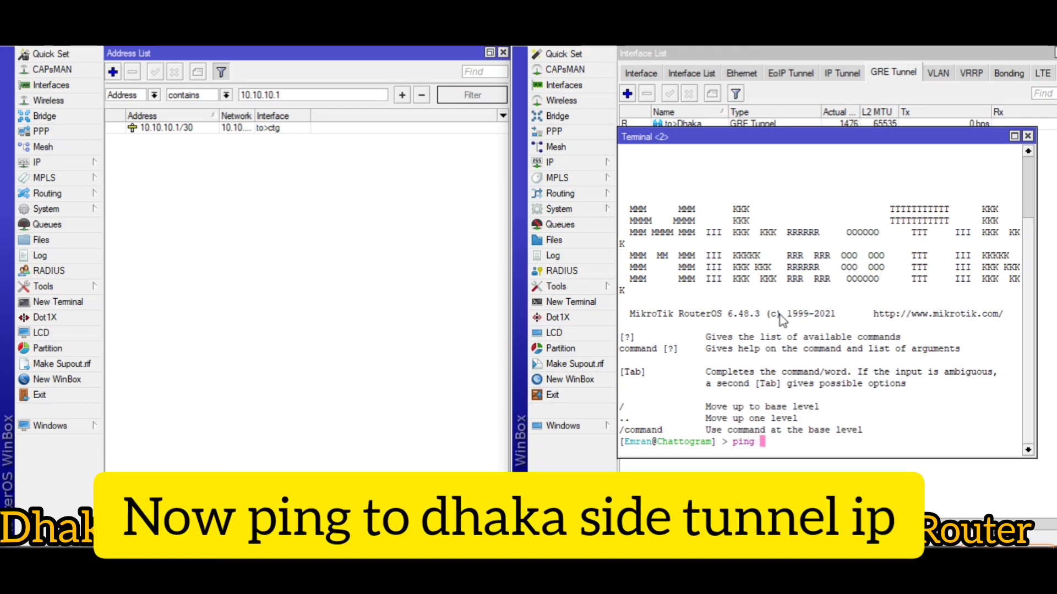
{"action": "type", "text": "10.10.1"}
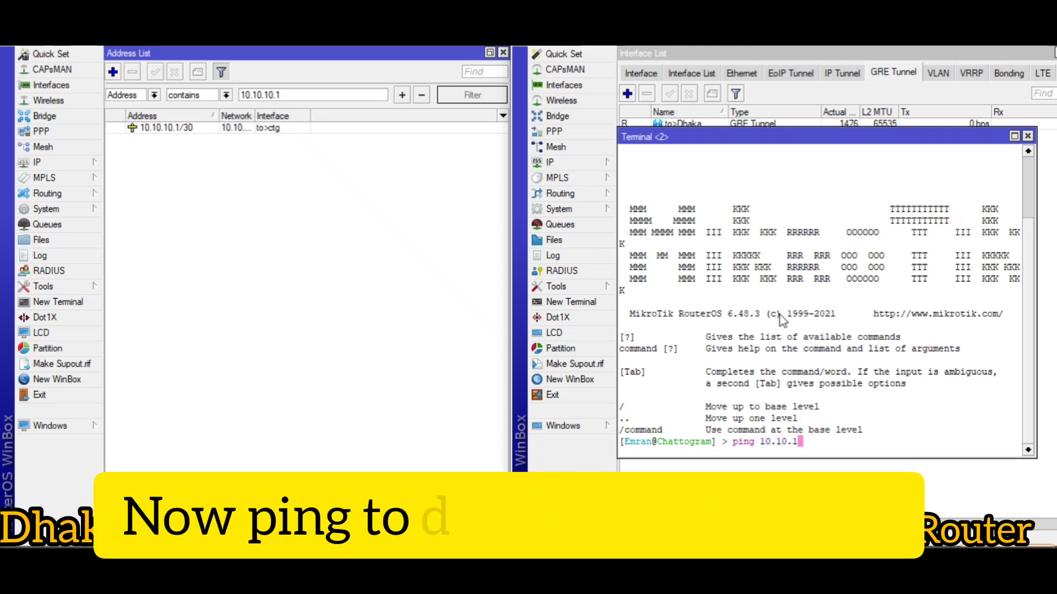
{"action": "type", "text": "0.1 sr"}
{"action": "key", "text": "Tab"}
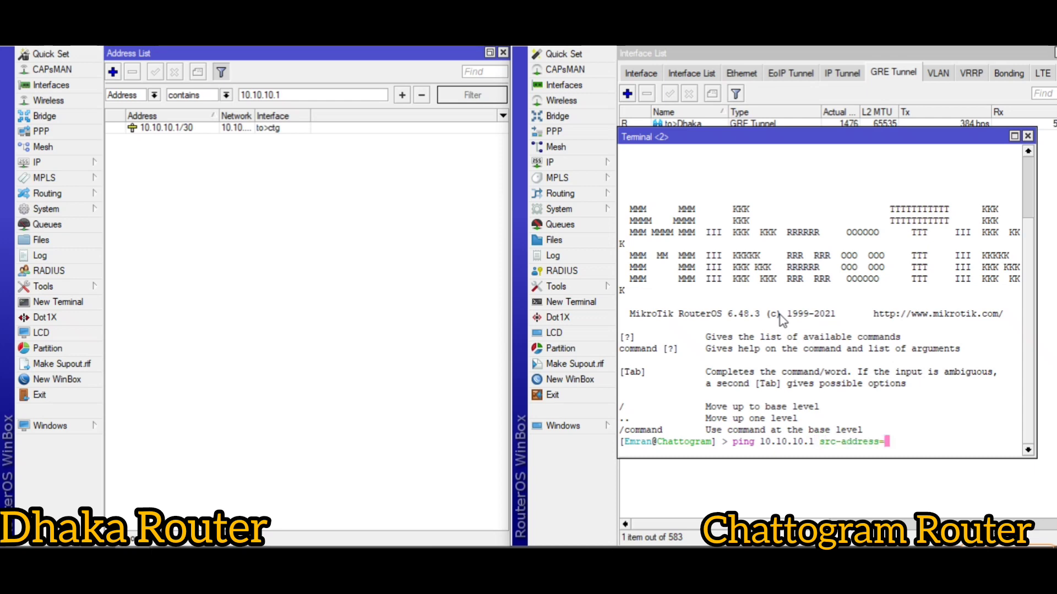
{"action": "type", "text": "10.10.10"}
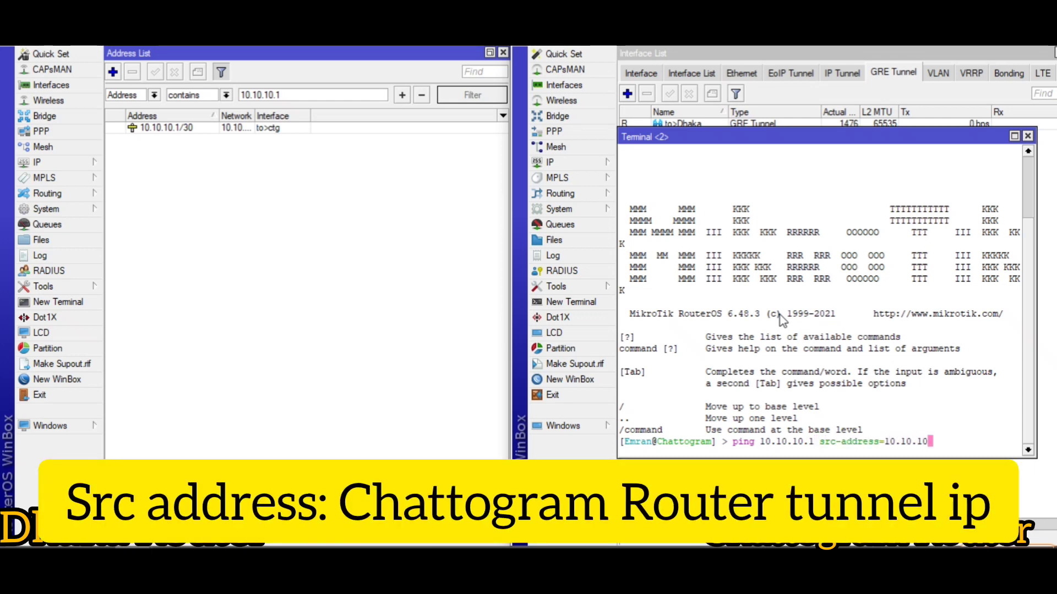
{"action": "type", "text": ".2"}
{"action": "key", "text": "Return"}
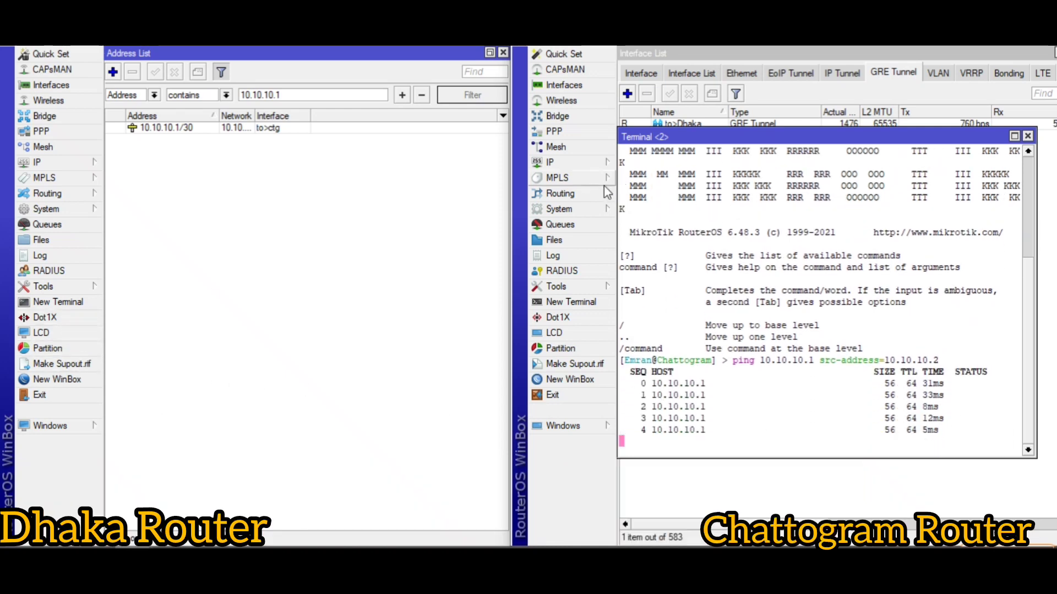
Filter the Chattogram router's IP address list for its tunnel address and open the 10.10.10.2/30 entry.
{"action": "left_click", "coordinate": [575, 164]}
{"action": "left_click", "coordinate": [645, 195]}
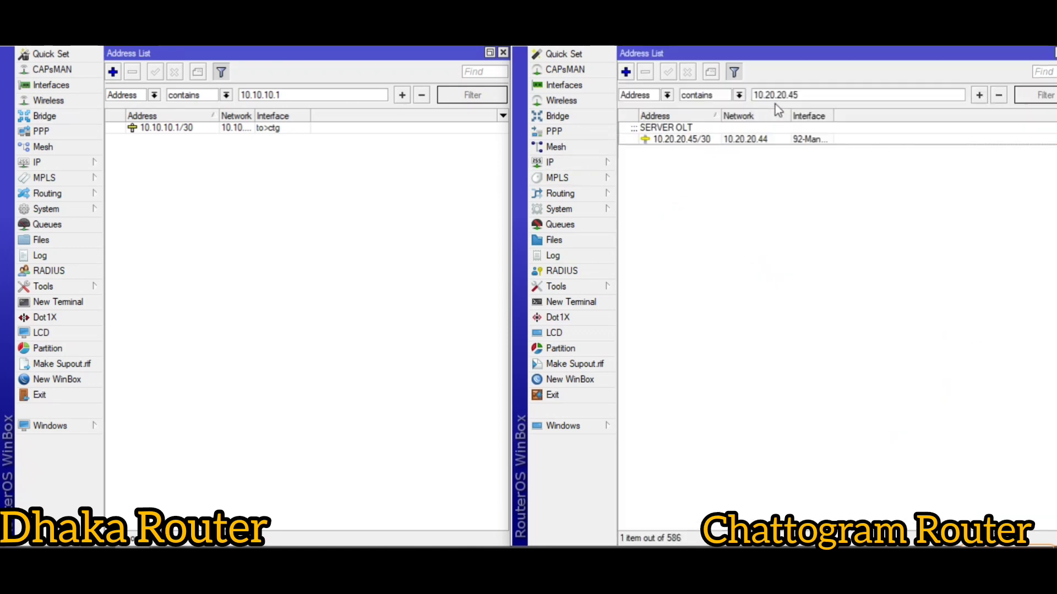
{"action": "left_click_drag", "start_coordinate": [795, 95], "coordinate": [732, 102]}
{"action": "type", "text": "10"}
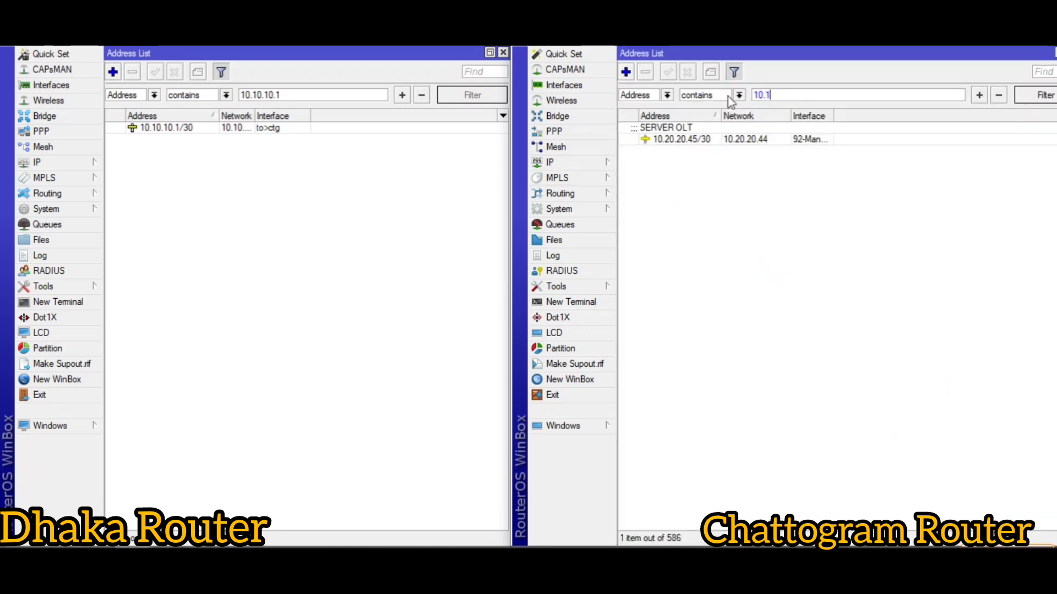
{"action": "double_click", "coordinate": [706, 139]}
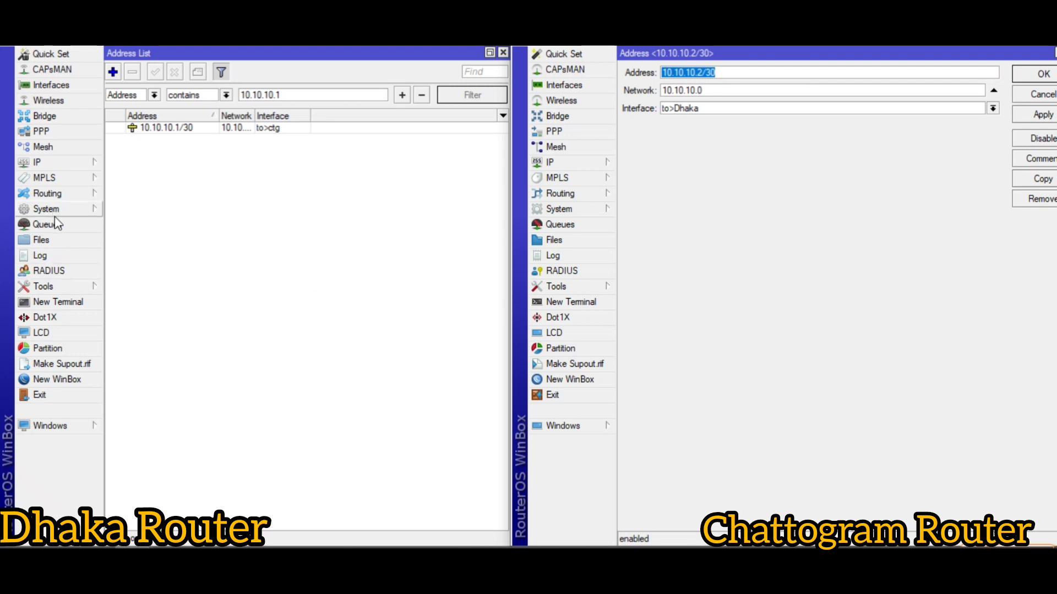
Ping 10.10.10.2 from a new Dhaka router terminal with 10.10.10.1 as the source address, then close the terminal.
{"action": "left_click", "coordinate": [58, 301]}
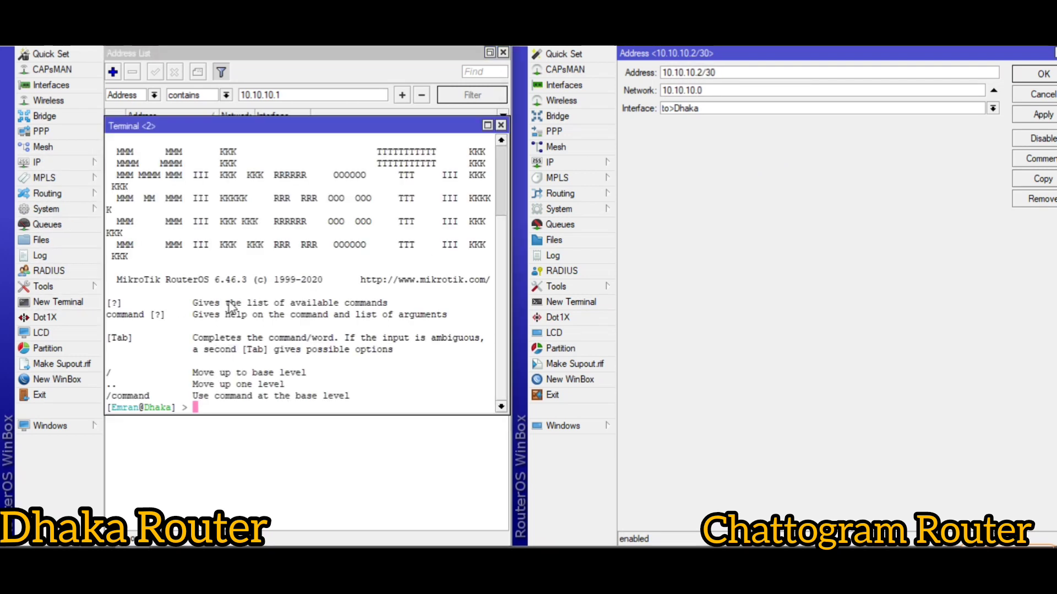
{"action": "type", "text": "ping 10."}
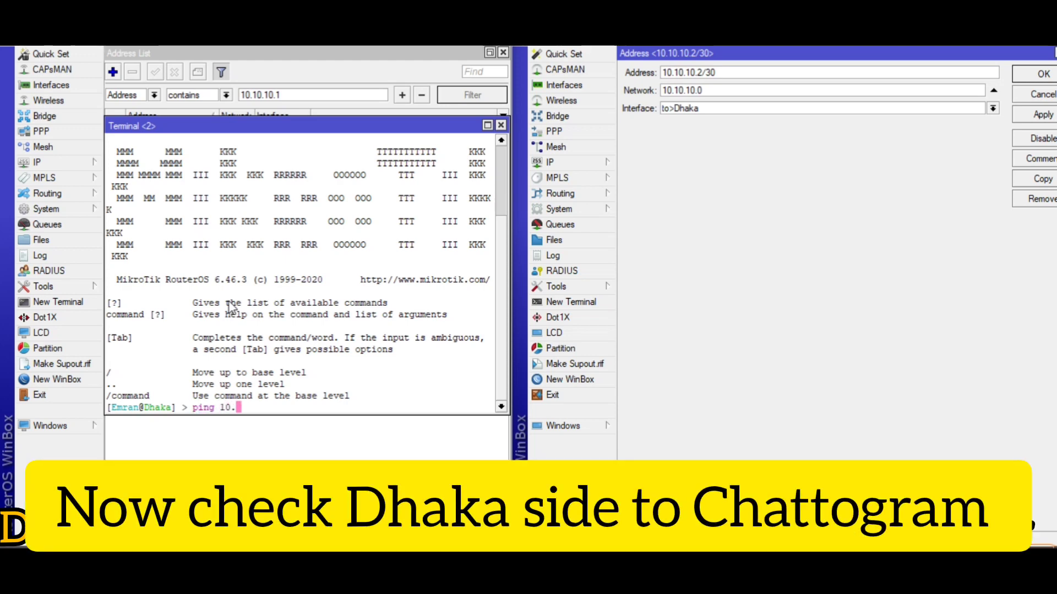
{"action": "type", "text": "10.10."}
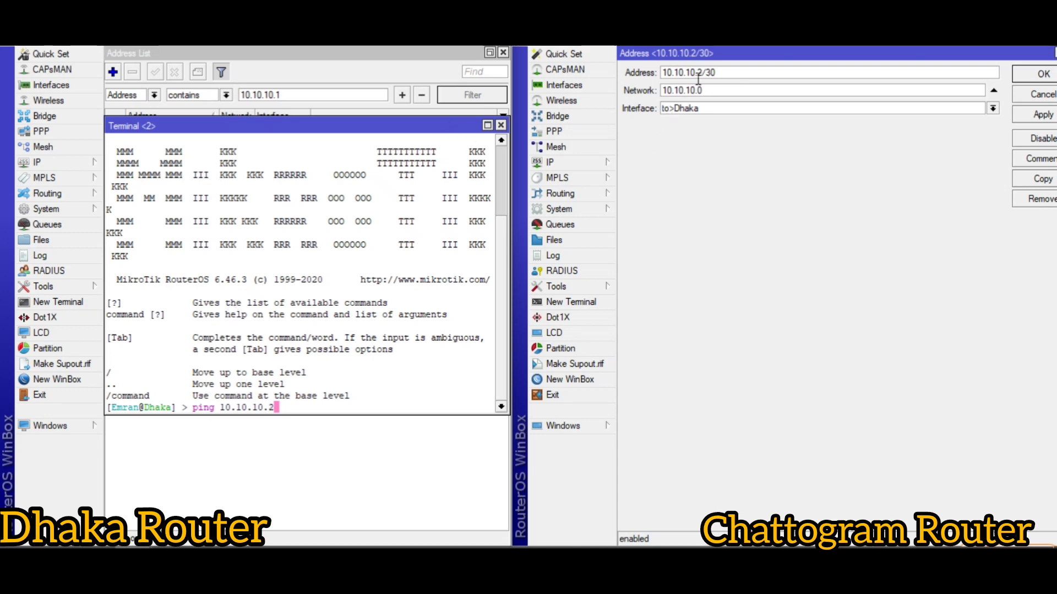
{"action": "type", "text": "2 src"}
{"action": "key", "text": "Tab"}
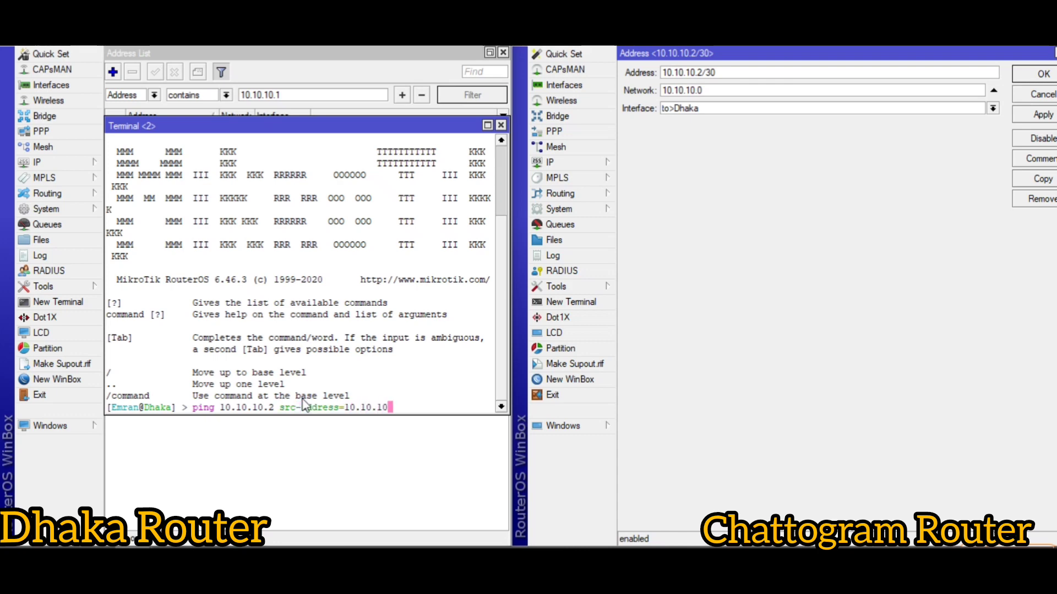
{"action": "type", "text": "10.10.10.1"}
{"action": "key", "text": "Return"}
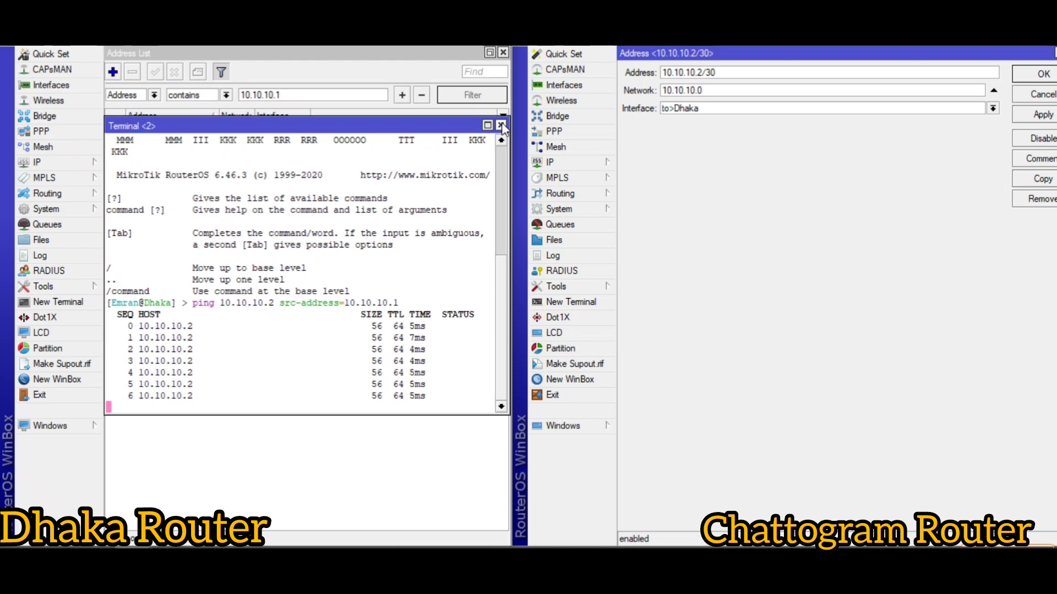
{"action": "left_click", "coordinate": [501, 126]}
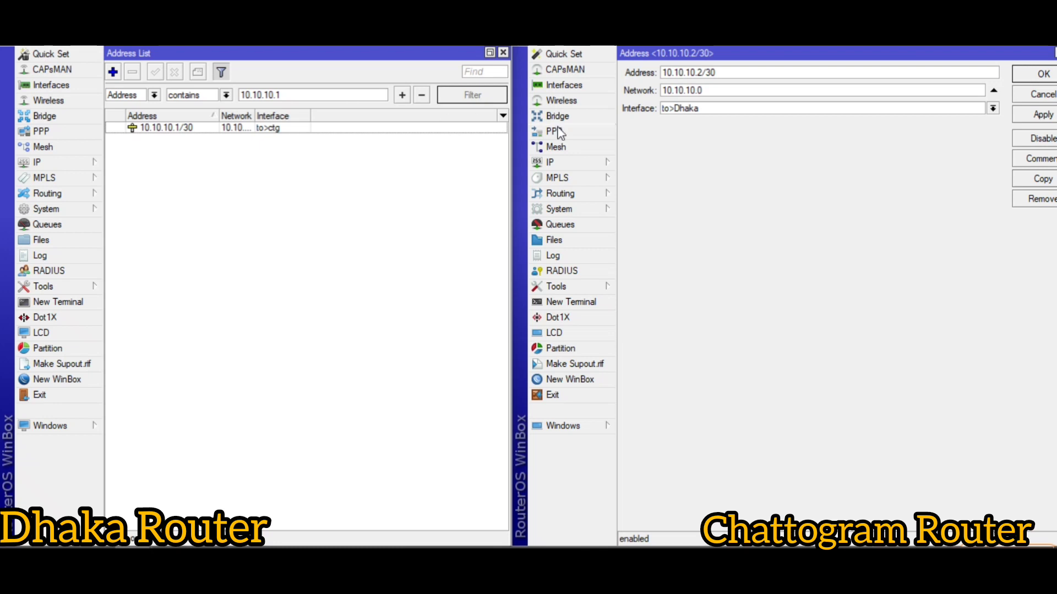
Open a new terminal on each router and ping the Dhaka LAN server 10.20.20.30 from the Chattogram terminal.
{"action": "left_click", "coordinate": [764, 201]}
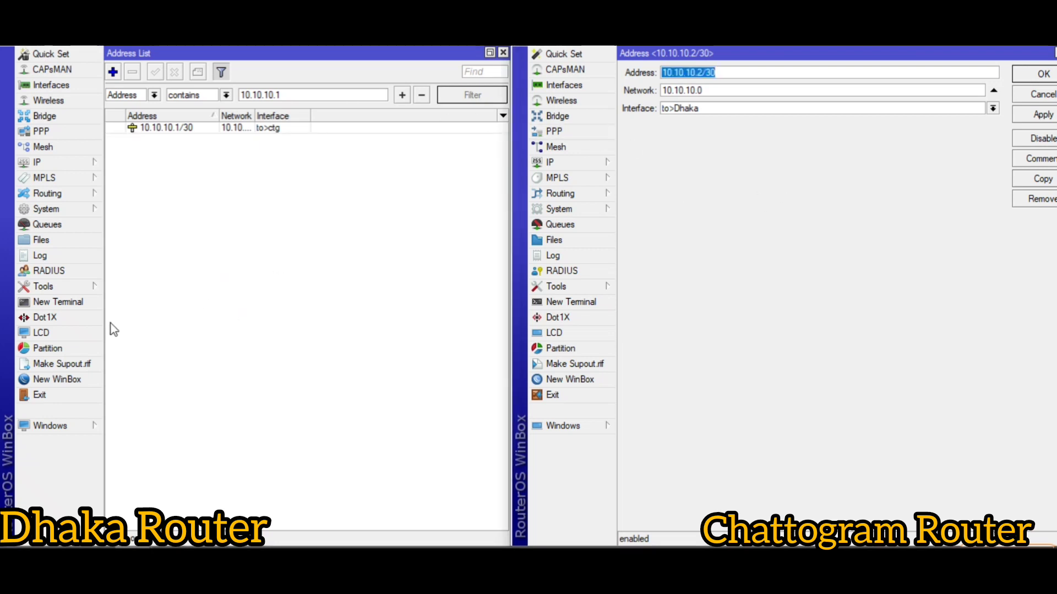
{"action": "left_click", "coordinate": [87, 302]}
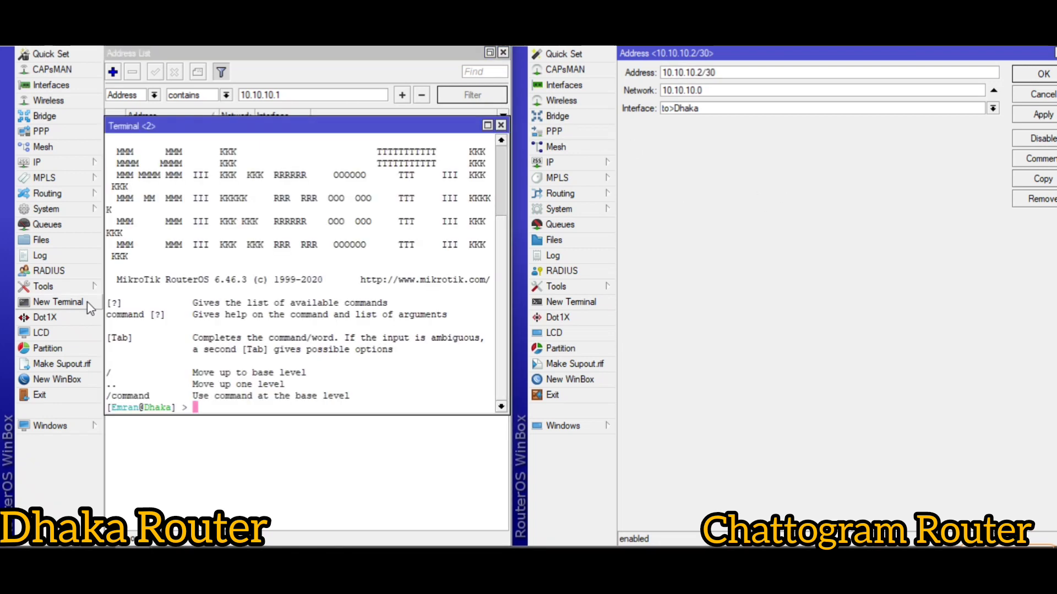
{"action": "left_click", "coordinate": [584, 305]}
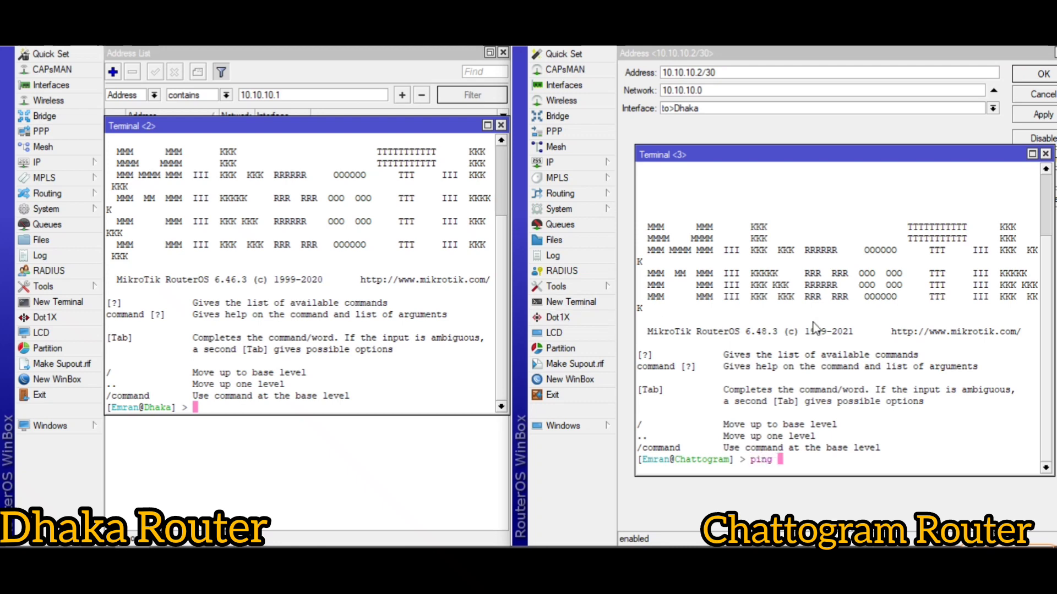
{"action": "type", "text": "ping 10.10"}
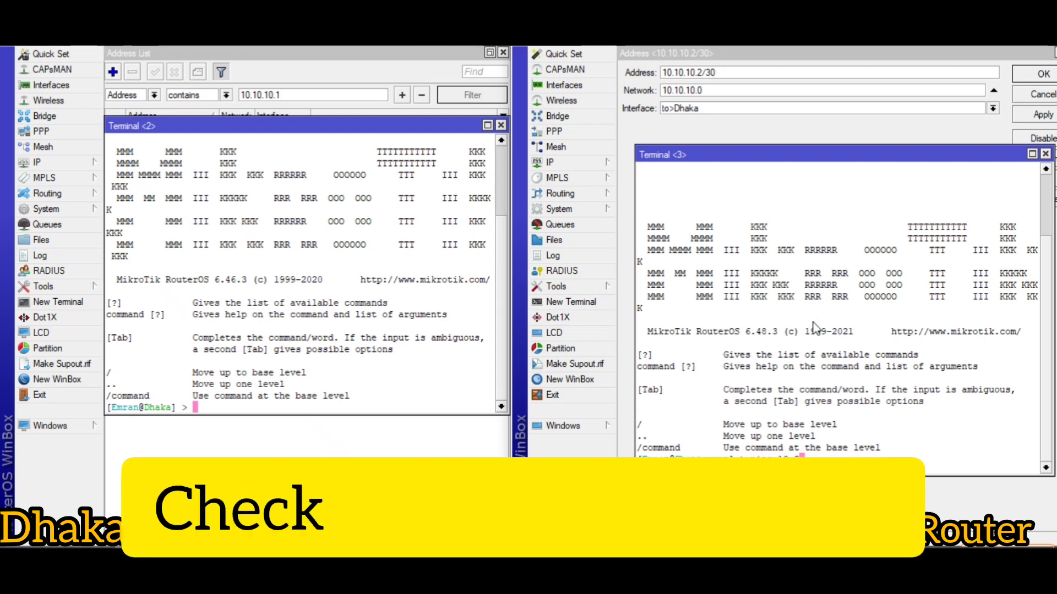
{"action": "type", "text": ".20.30"}
{"action": "key", "text": "Return"}
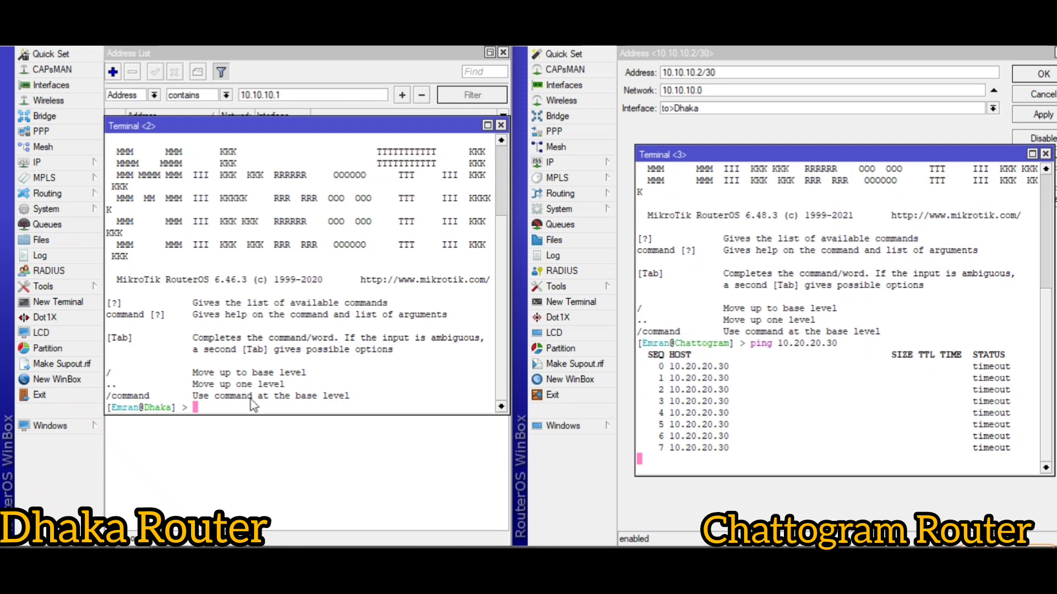
Ping the Chattogram LAN address 10.20.20.46 from the Dhaka router's terminal.
{"action": "type", "text": "ping 10.20.20."}
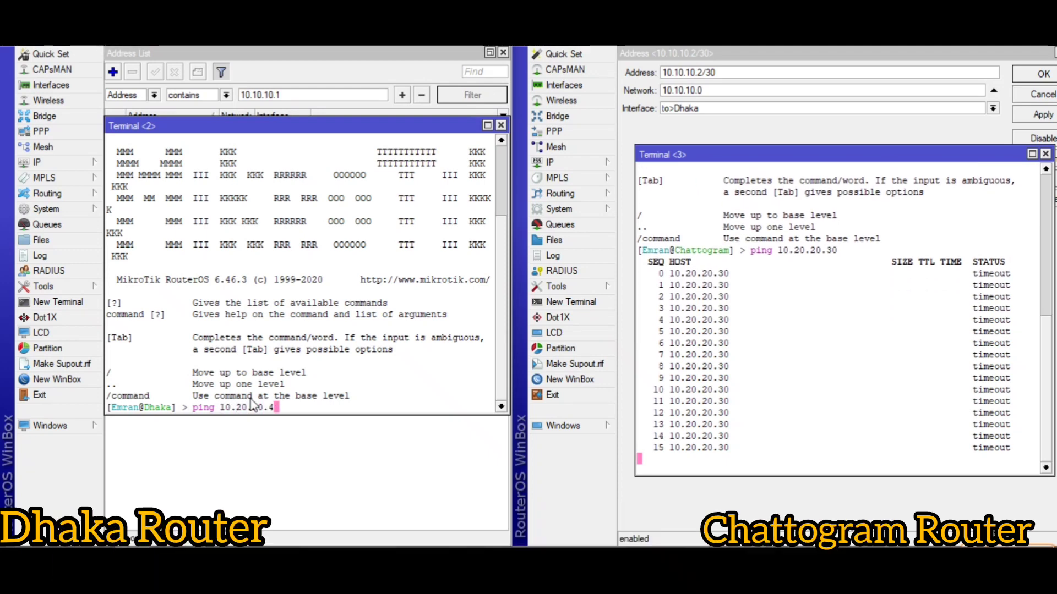
{"action": "type", "text": "46"}
{"action": "key", "text": "Return"}
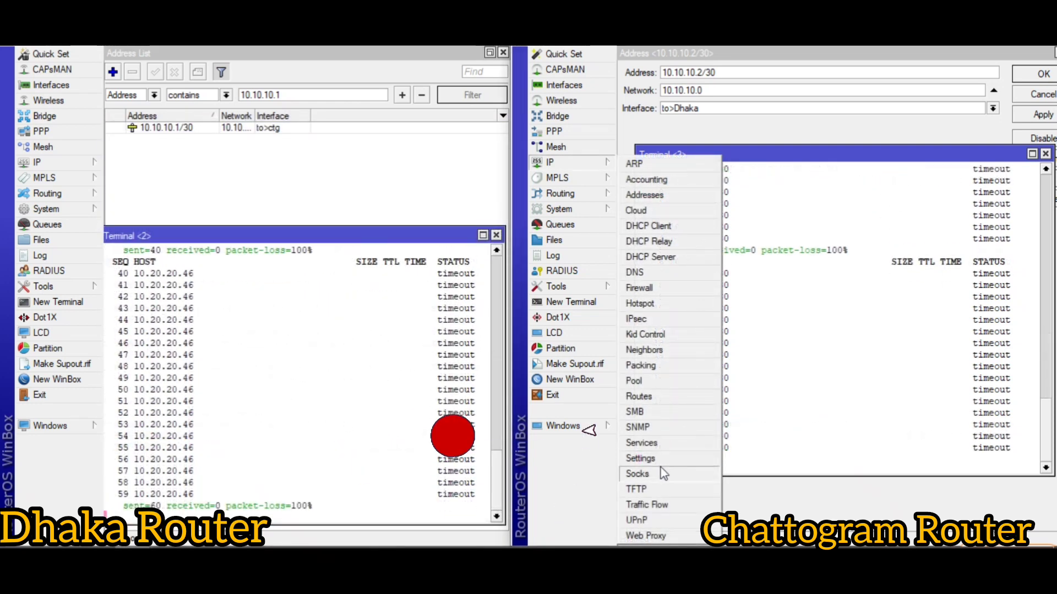
Start a new IP route on the Chattogram router with destination address 10.20.20.28/30.
{"action": "left_click", "coordinate": [641, 396]}
{"action": "left_click_drag", "start_coordinate": [896, 159], "coordinate": [903, 55]}
{"action": "left_click", "coordinate": [637, 97]}
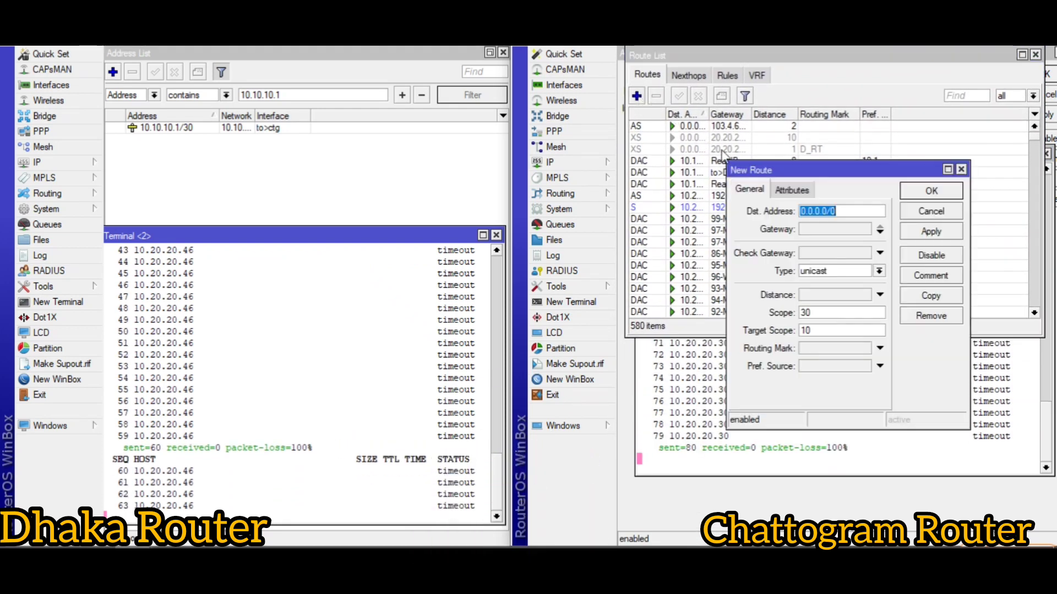
{"action": "left_click_drag", "start_coordinate": [797, 170], "coordinate": [752, 55]}
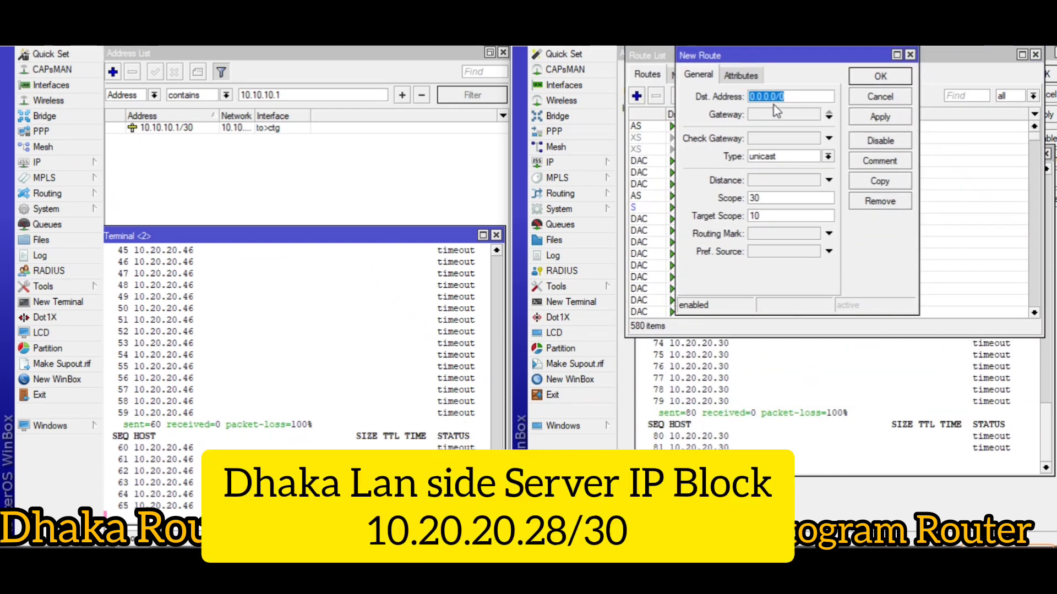
{"action": "type", "text": "10.20"}
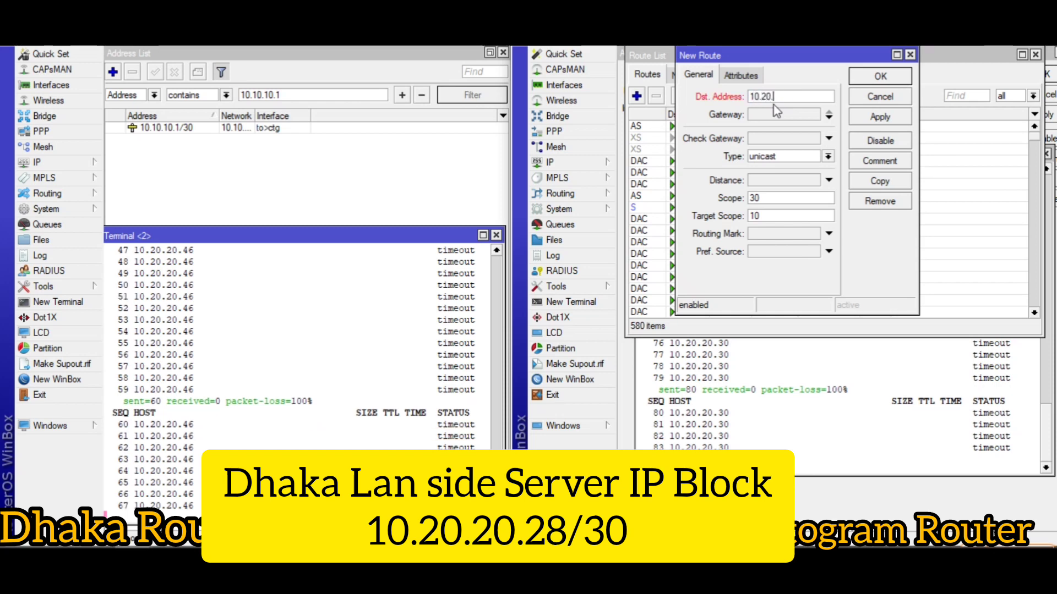
{"action": "type", "text": ".20."}
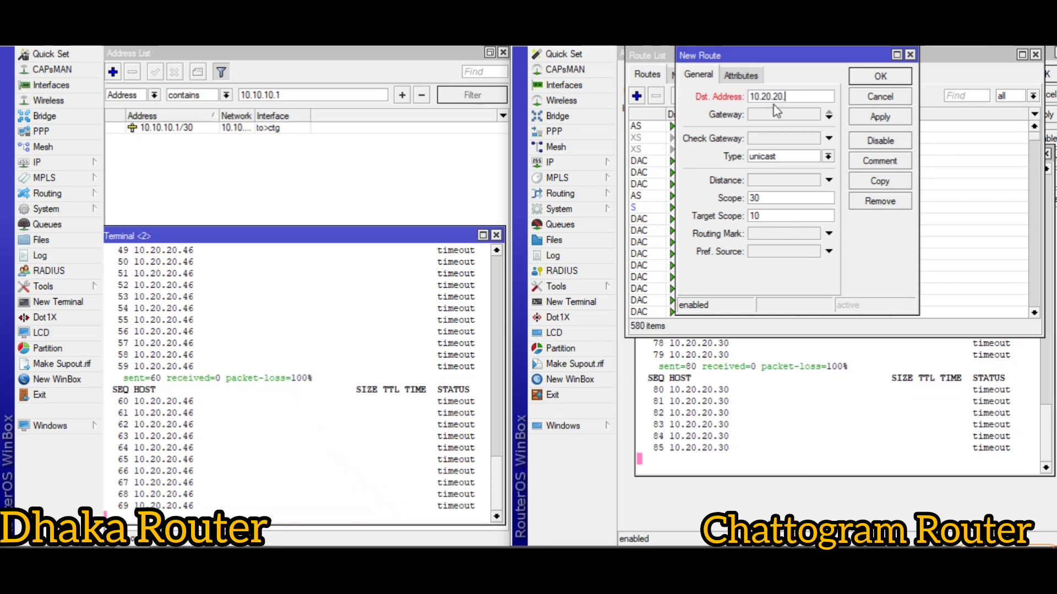
{"action": "type", "text": "28/30"}
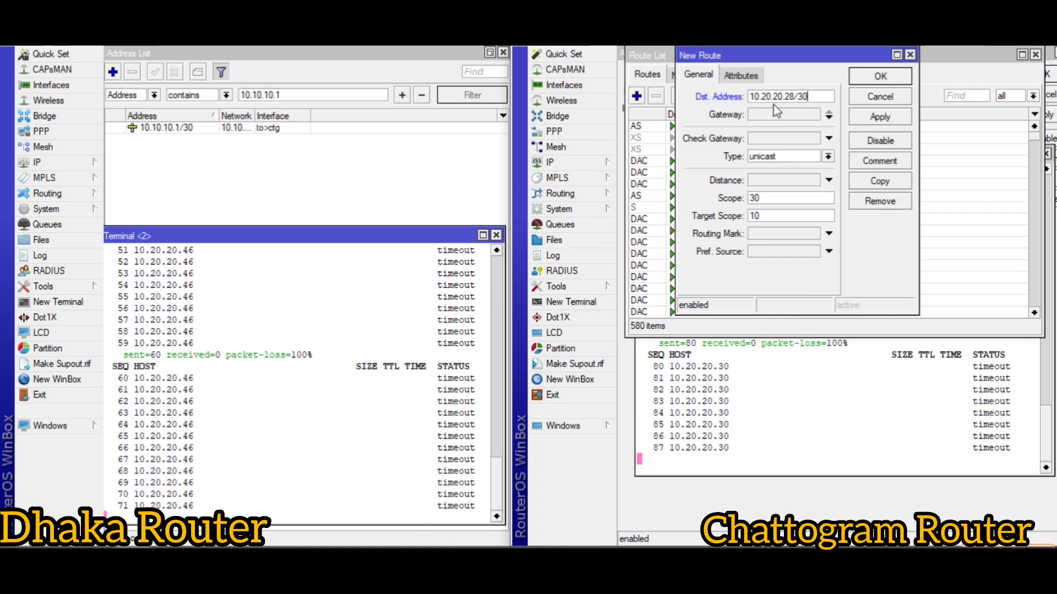
Set the Chattogram route's gateway to 10.10.10.1, apply it, and close the route and route list windows.
{"action": "left_click", "coordinate": [773, 113]}
{"action": "type", "text": "10.1"}
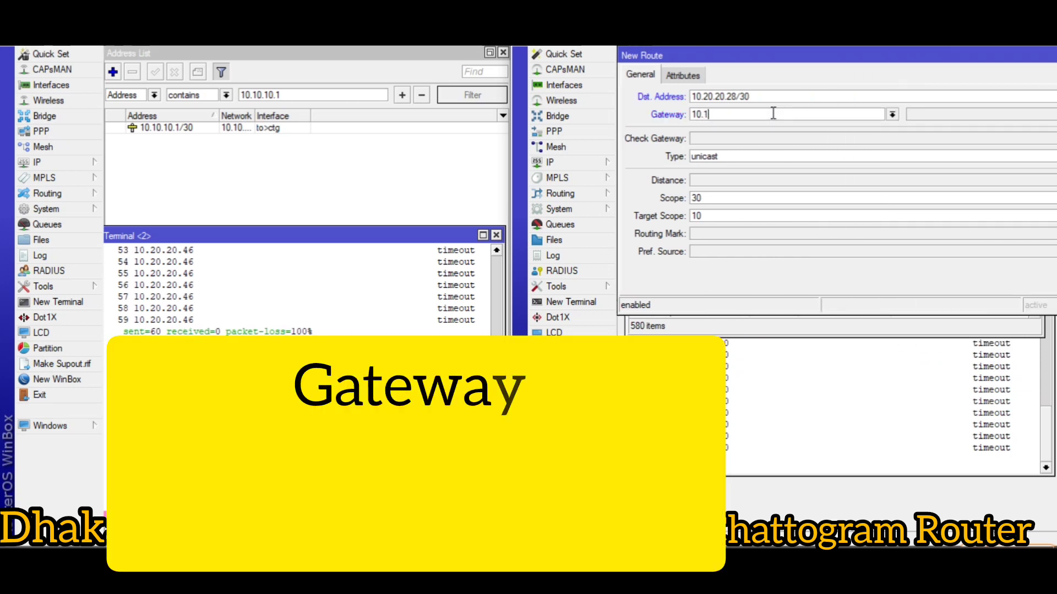
{"action": "type", "text": "0.10.1"}
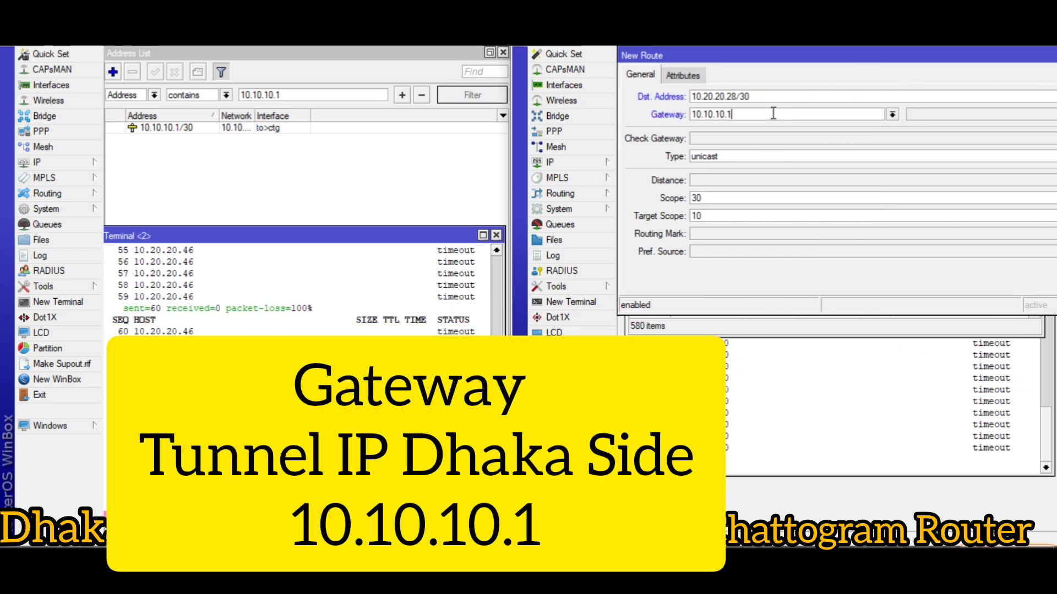
{"action": "left_click_drag", "start_coordinate": [832, 54], "coordinate": [655, 55]}
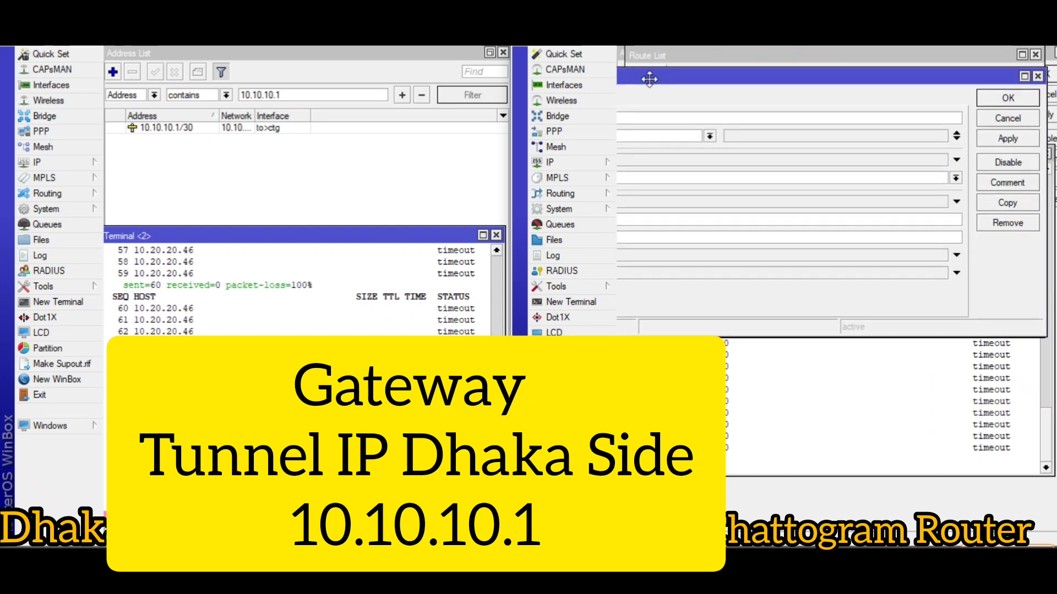
{"action": "left_click", "coordinate": [1013, 140]}
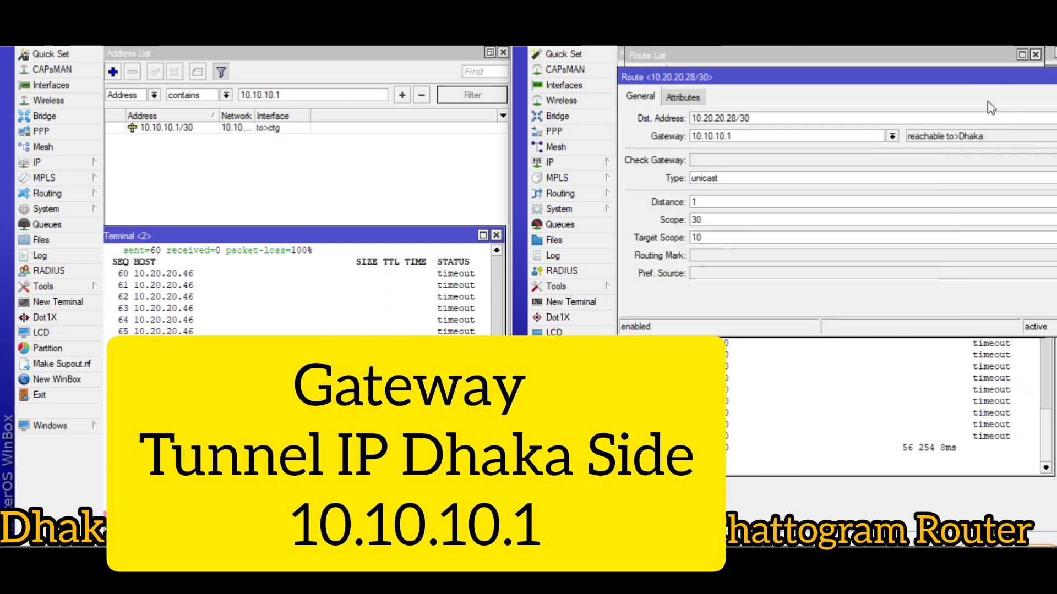
{"action": "left_click_drag", "start_coordinate": [1021, 77], "coordinate": [851, 77]}
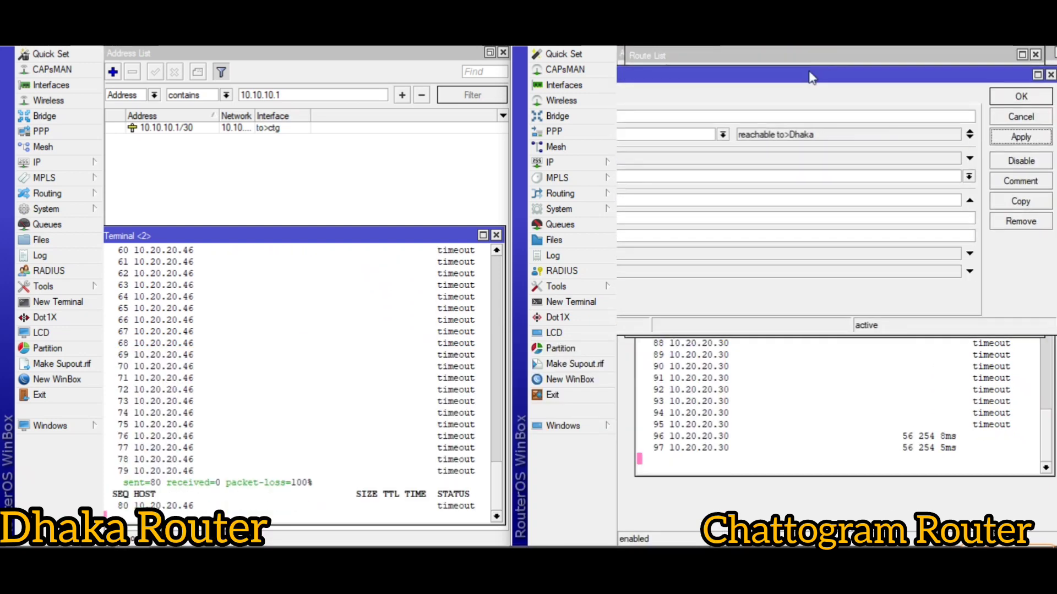
{"action": "left_click", "coordinate": [1050, 74]}
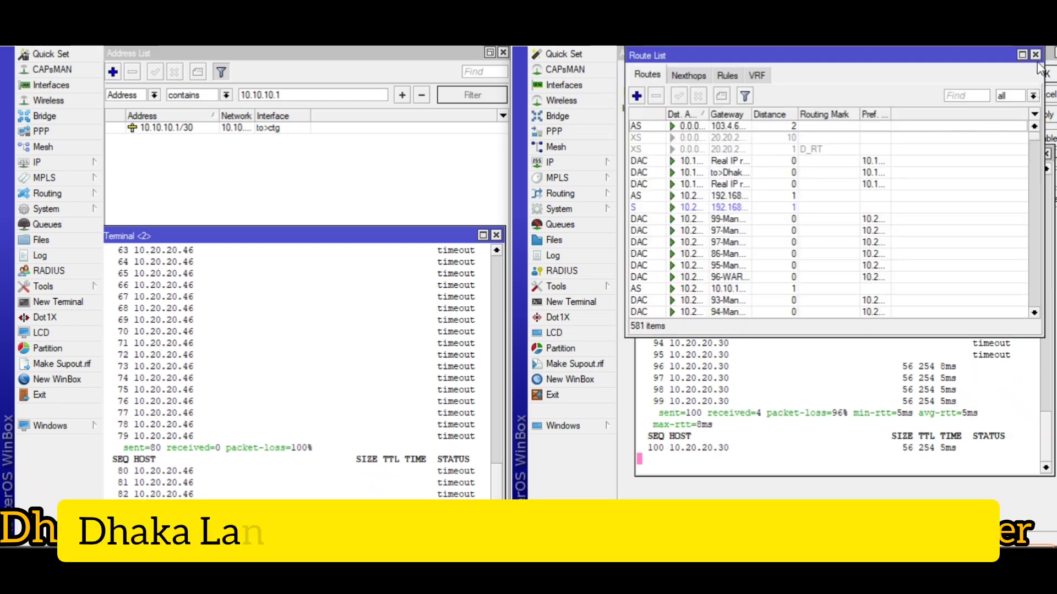
{"action": "left_click", "coordinate": [1035, 54]}
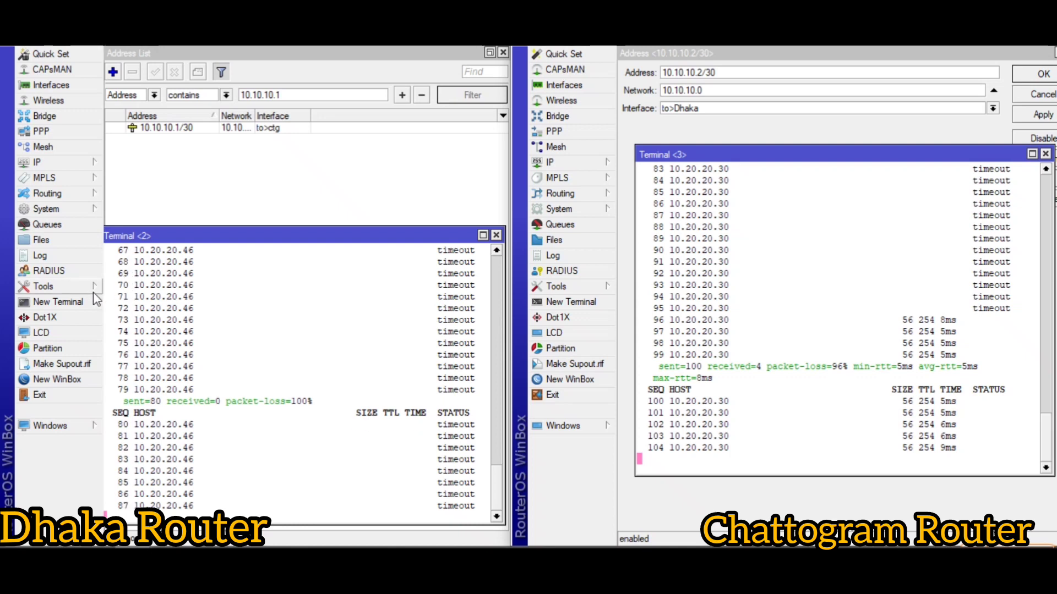
Start a new IP route on the Dhaka router with destination address 10.20.20.44/30.
{"action": "left_click", "coordinate": [70, 162]}
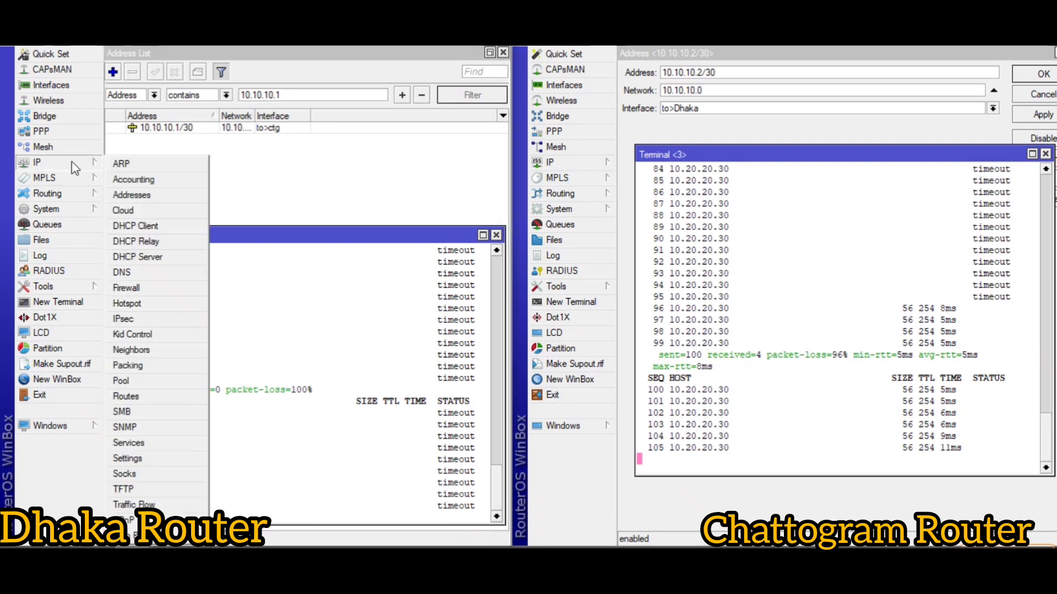
{"action": "left_click", "coordinate": [133, 396]}
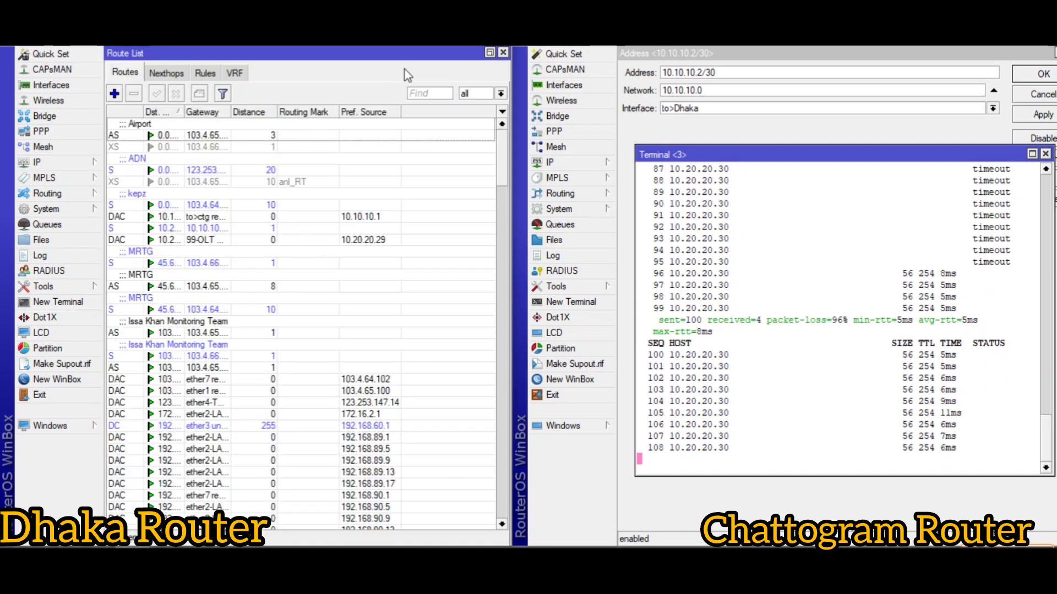
{"action": "double_click", "coordinate": [411, 53]}
{"action": "left_click_drag", "start_coordinate": [302, 174], "coordinate": [298, 56]}
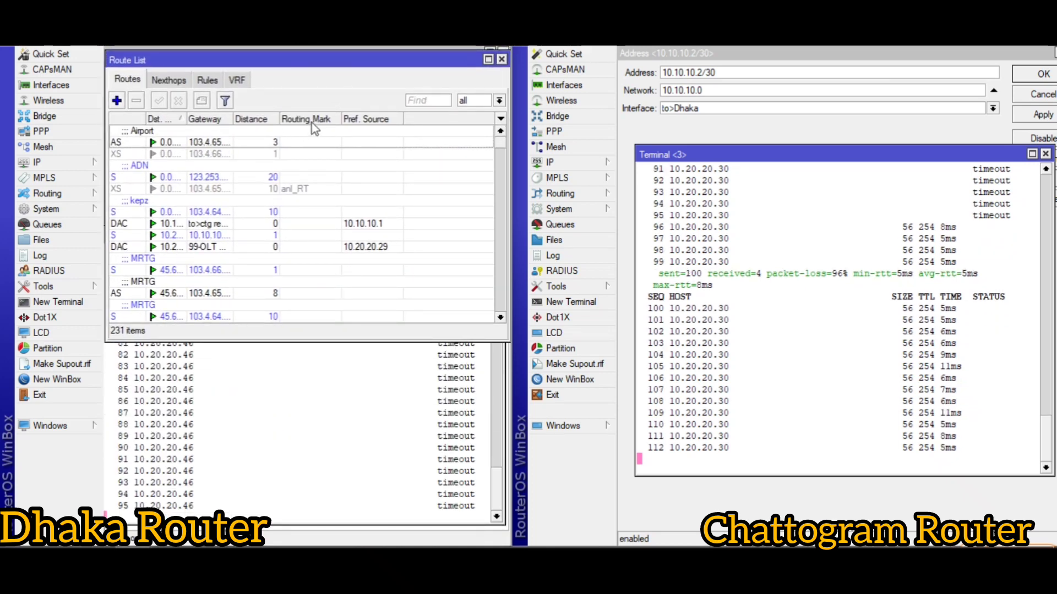
{"action": "left_click", "coordinate": [117, 101]}
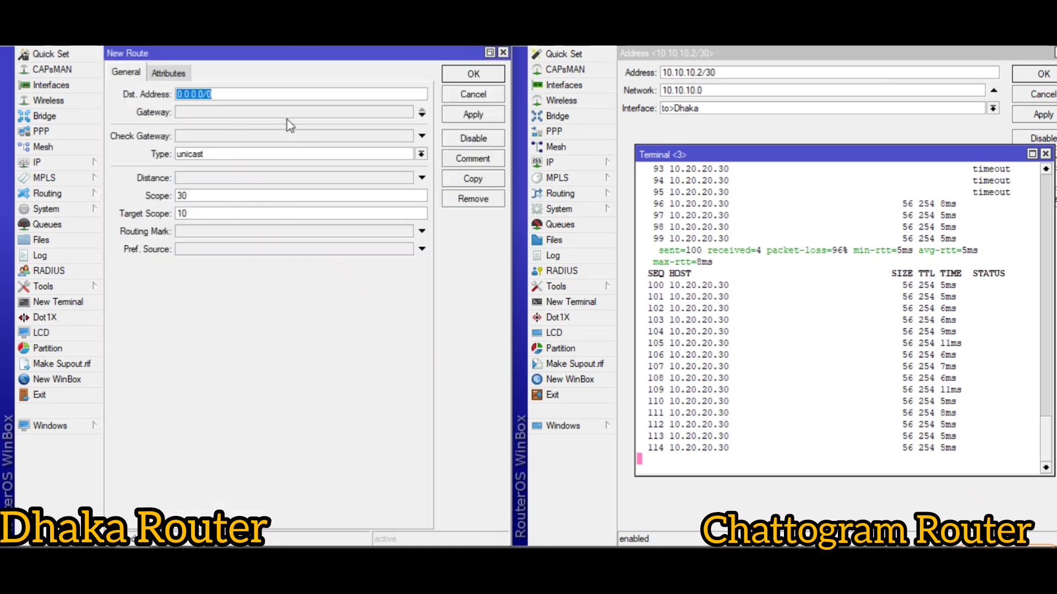
{"action": "type", "text": "10.20"}
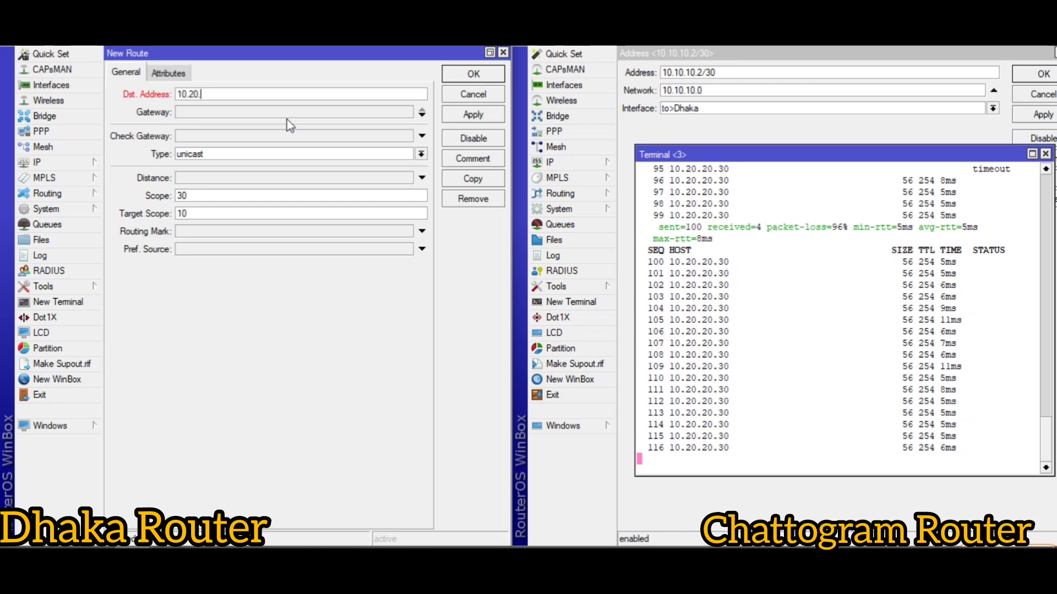
{"action": "type", "text": ".20."}
{"action": "double_click", "coordinate": [427, 55]}
{"action": "left_click_drag", "start_coordinate": [333, 172], "coordinate": [283, 64]}
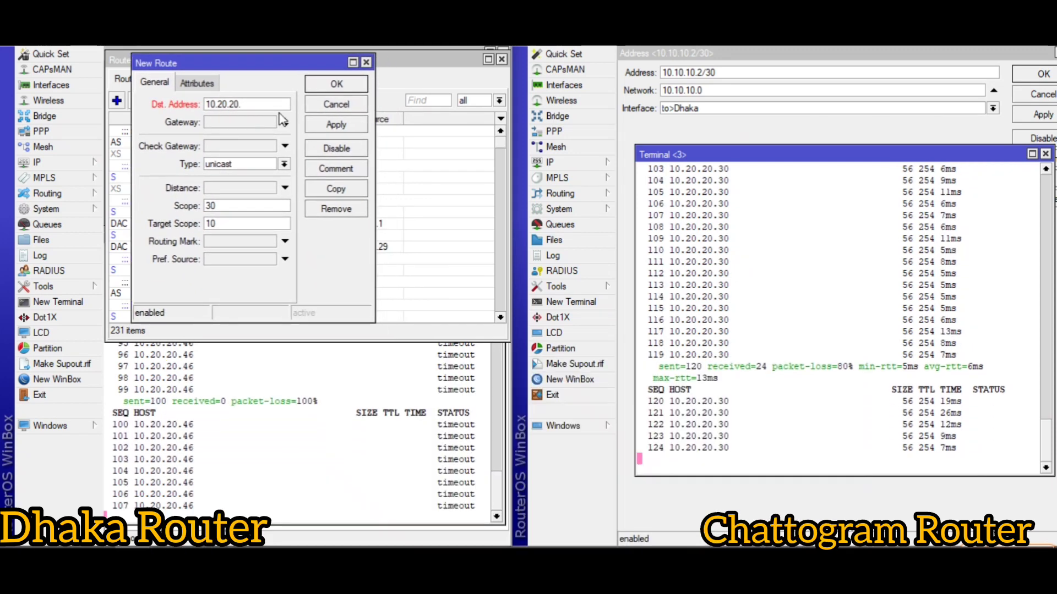
{"action": "type", "text": "44/30"}
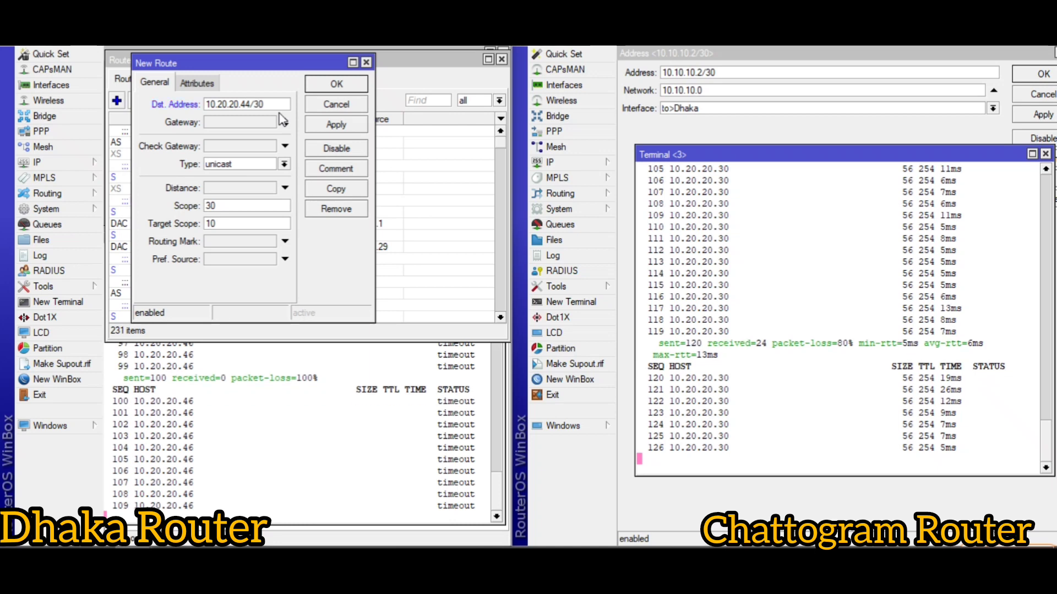
Set the Dhaka route's gateway to 10.10.10.2, apply it, and close the route and route list windows.
{"action": "left_click", "coordinate": [235, 121]}
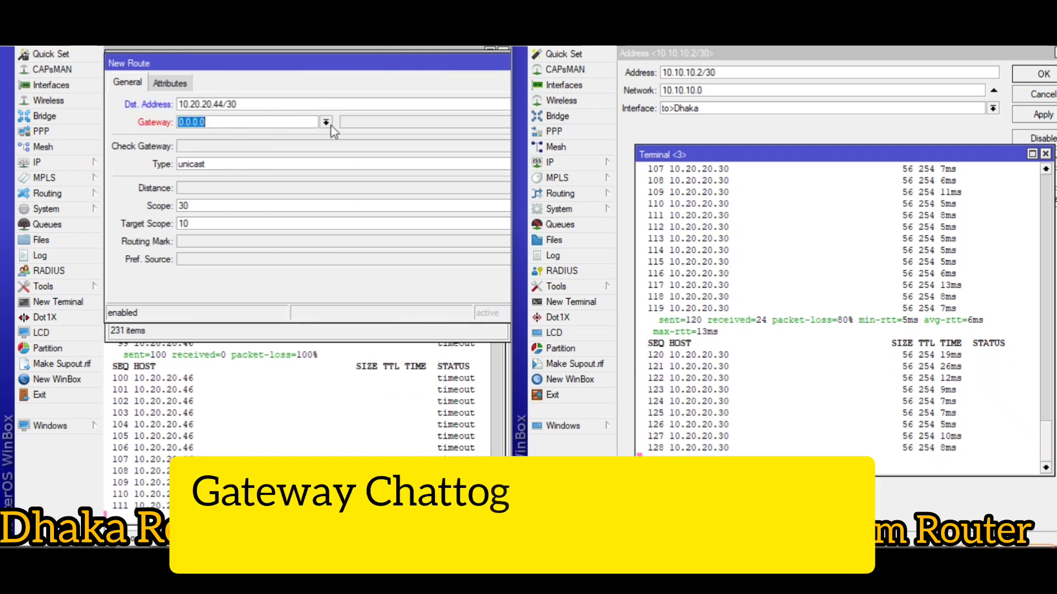
{"action": "type", "text": "10.1"}
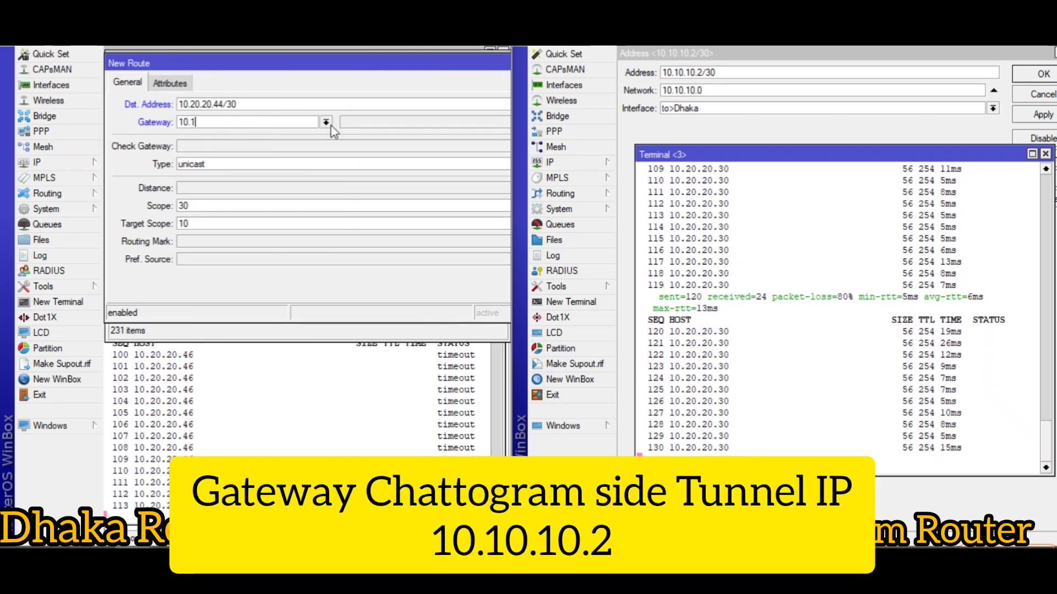
{"action": "type", "text": "0.10."}
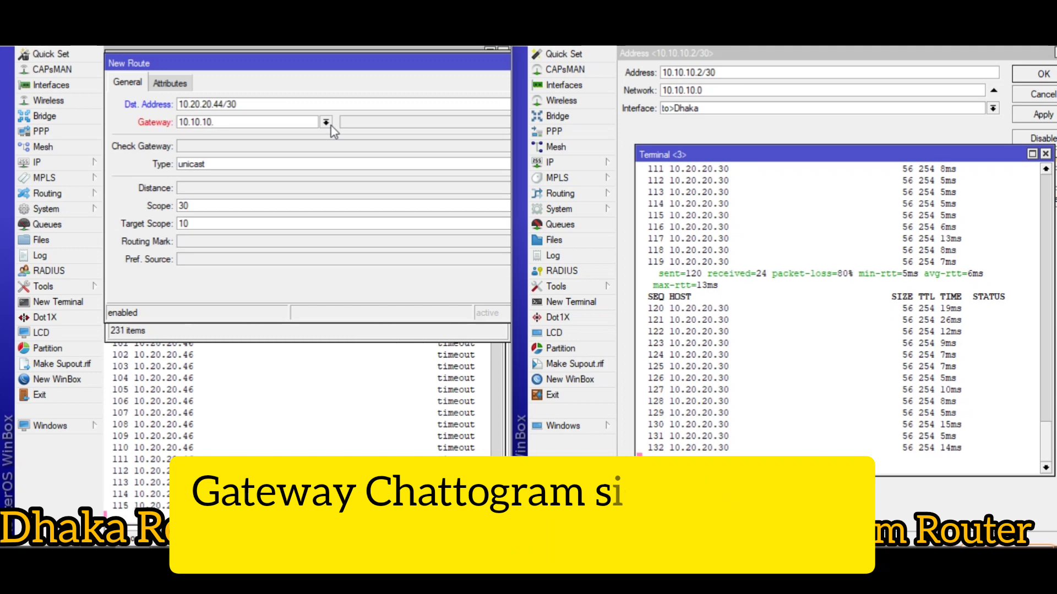
{"action": "type", "text": "2"}
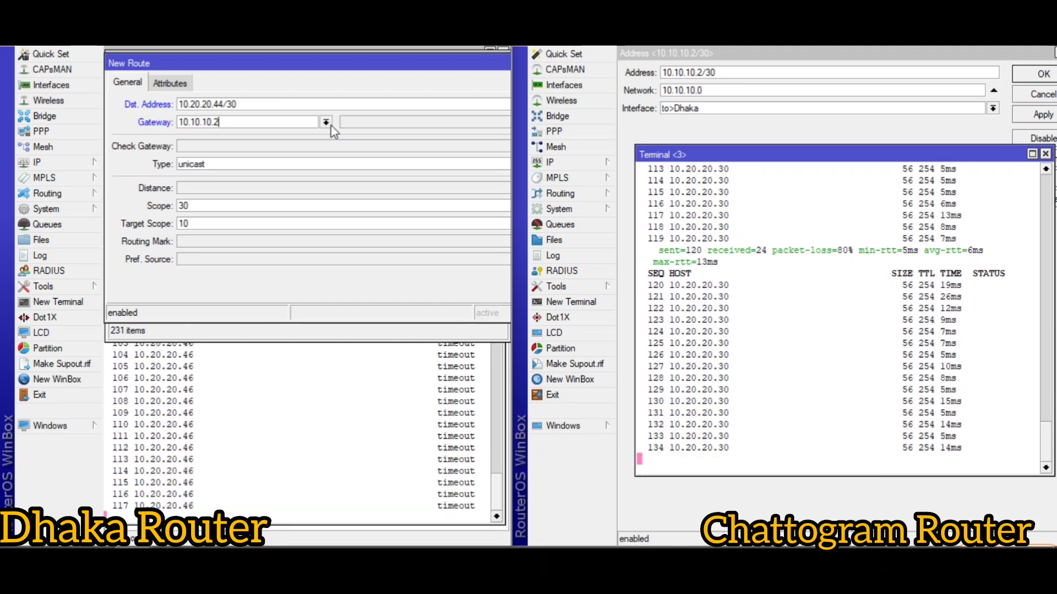
{"action": "left_click_drag", "start_coordinate": [377, 70], "coordinate": [264, 70]}
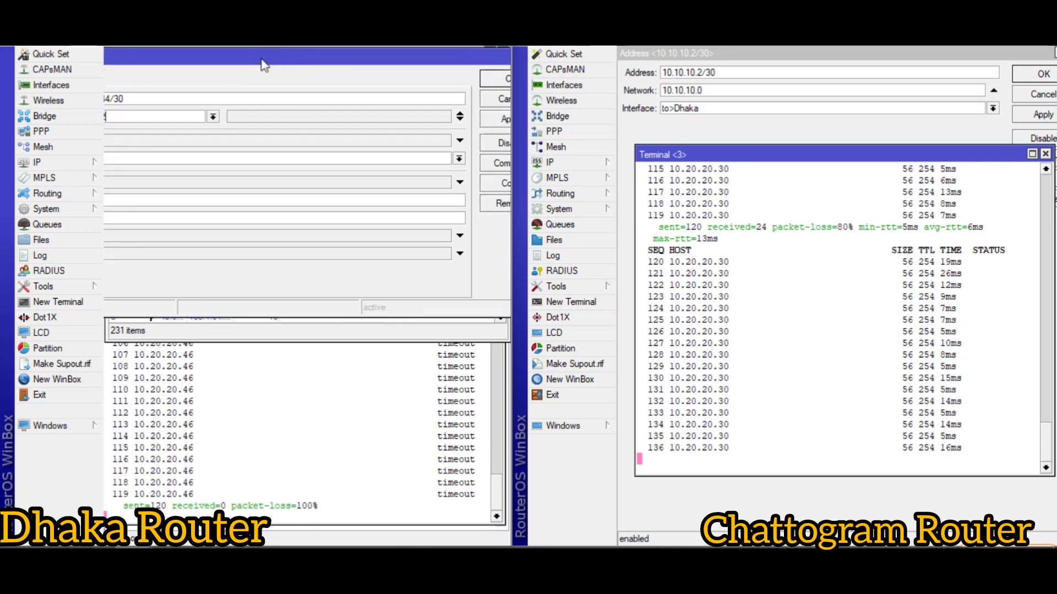
{"action": "left_click", "coordinate": [504, 118]}
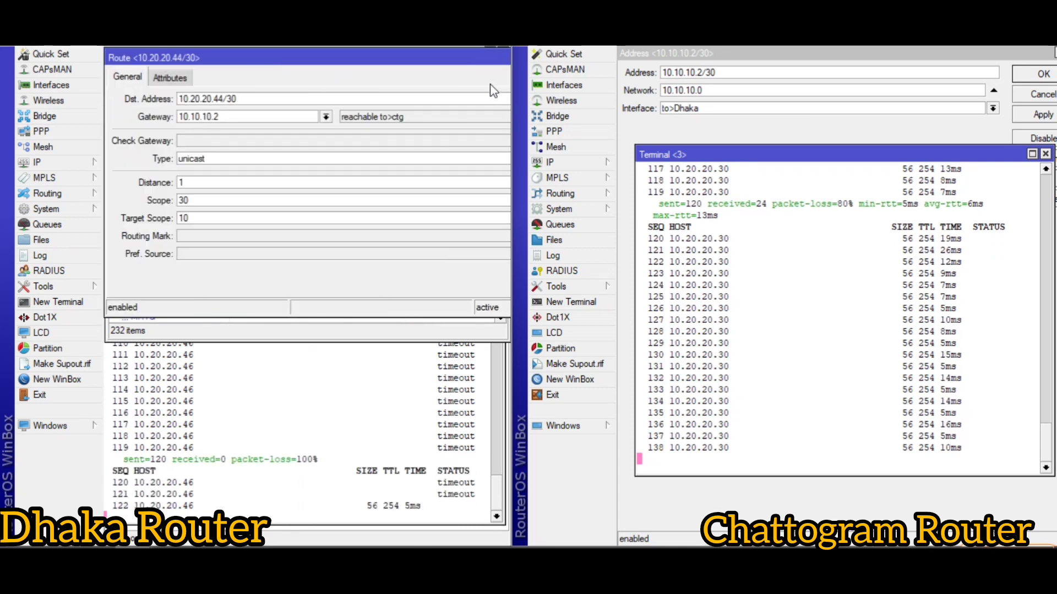
{"action": "left_click_drag", "start_coordinate": [484, 61], "coordinate": [416, 61]}
{"action": "left_click_drag", "start_coordinate": [482, 64], "coordinate": [406, 64]}
{"action": "left_click", "coordinate": [460, 74]}
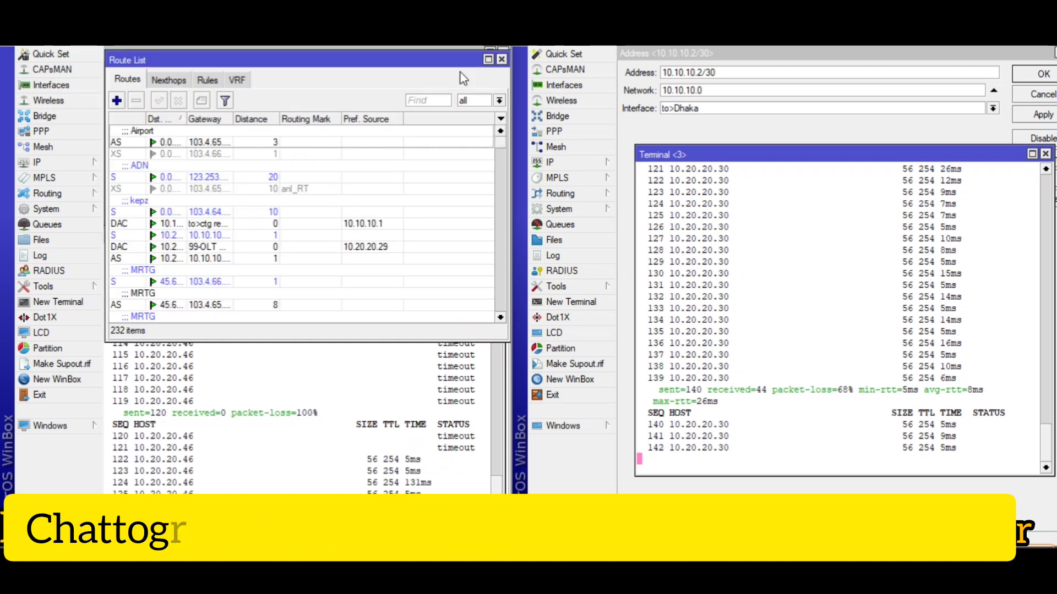
{"action": "left_click", "coordinate": [501, 59]}
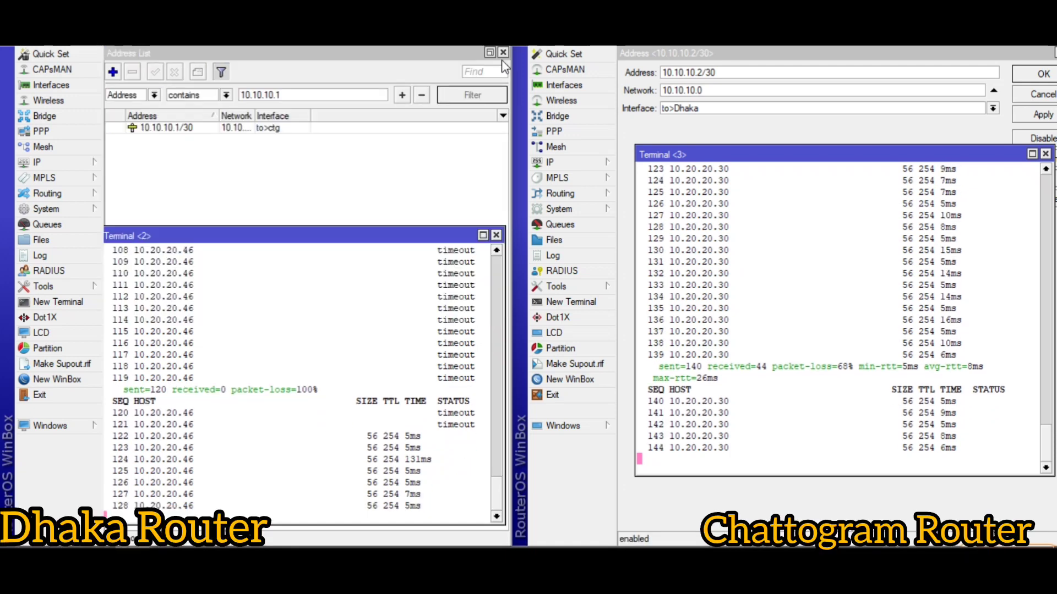